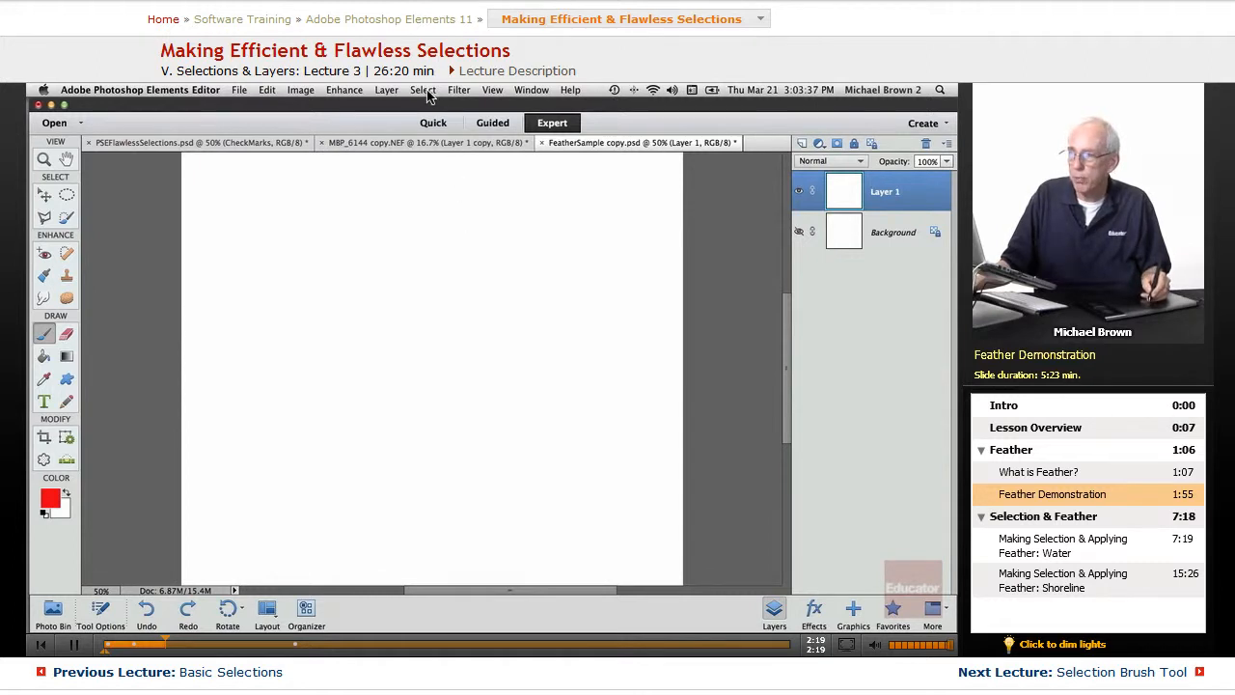
Step: Examine the selection commands and the feather settings of the Elliptical Marquee, Rectangular Marquee, Polygonal Lasso and Magnetic Lasso tools
left_click(424, 92)
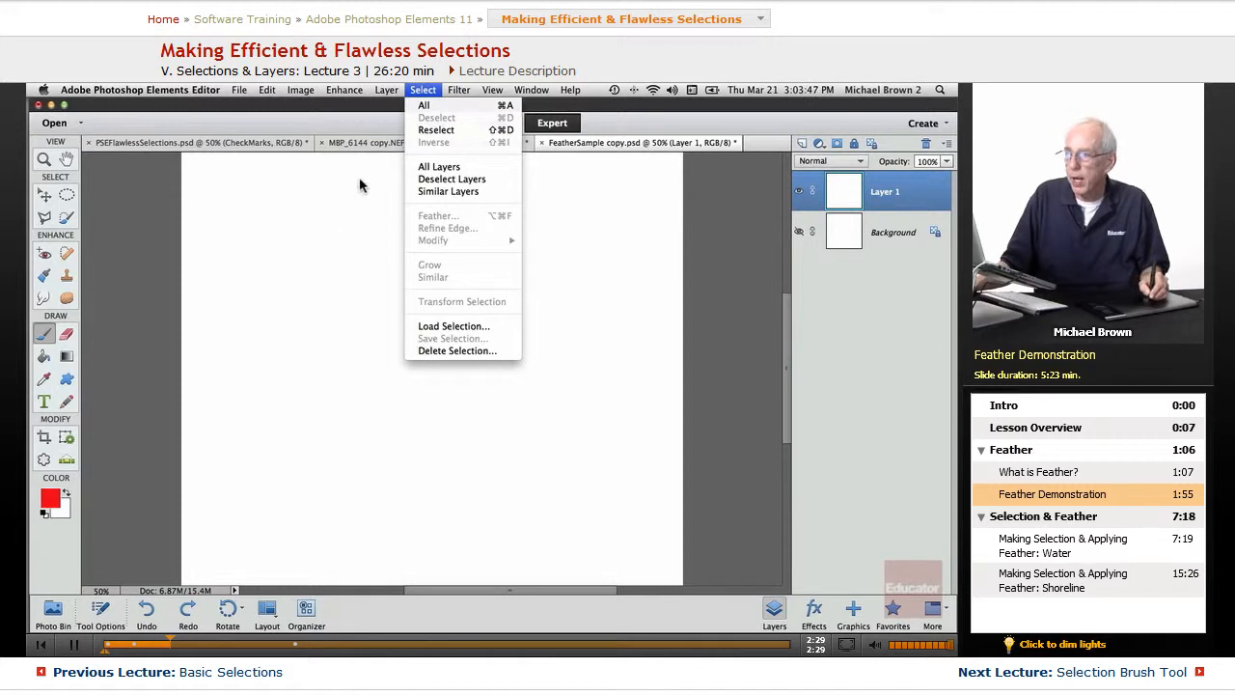
left_click(603, 423)
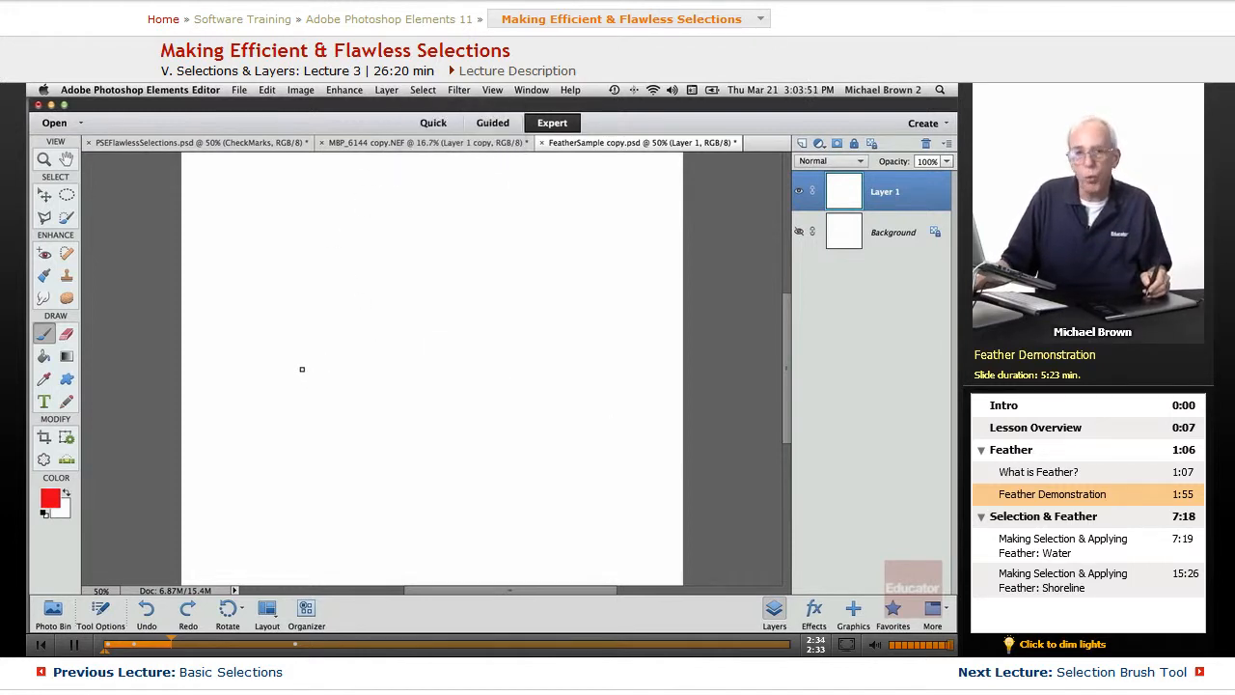
left_click(101, 614)
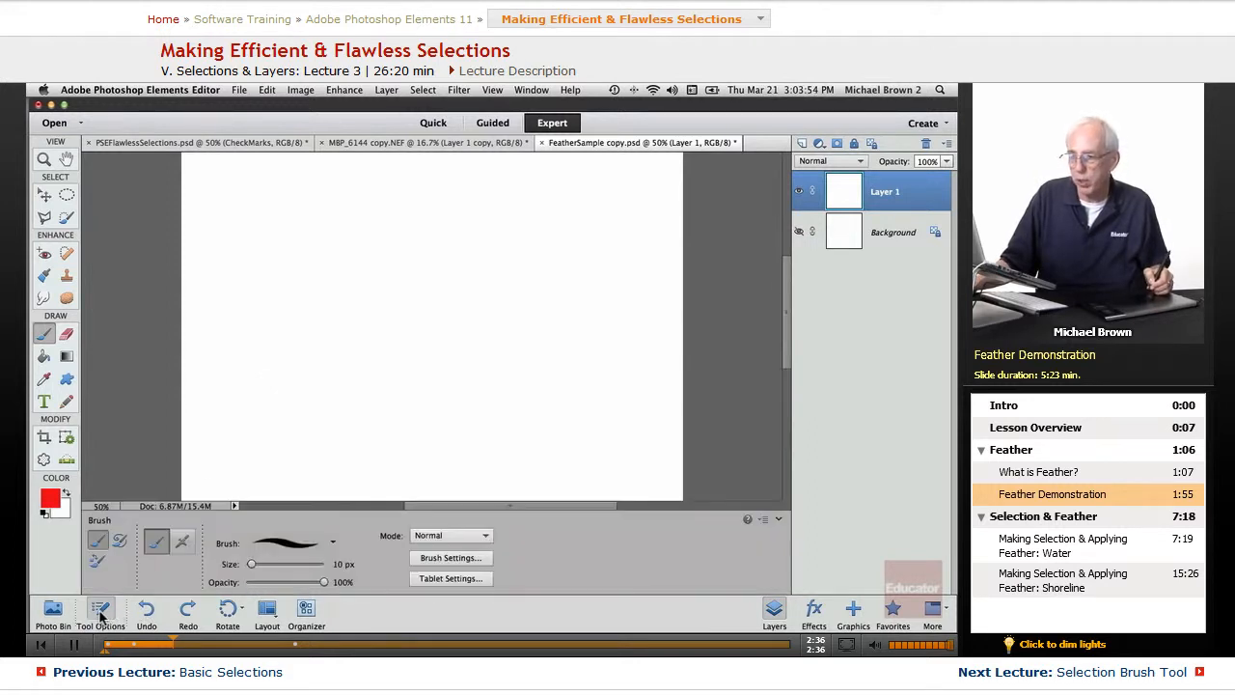
left_click(67, 196)
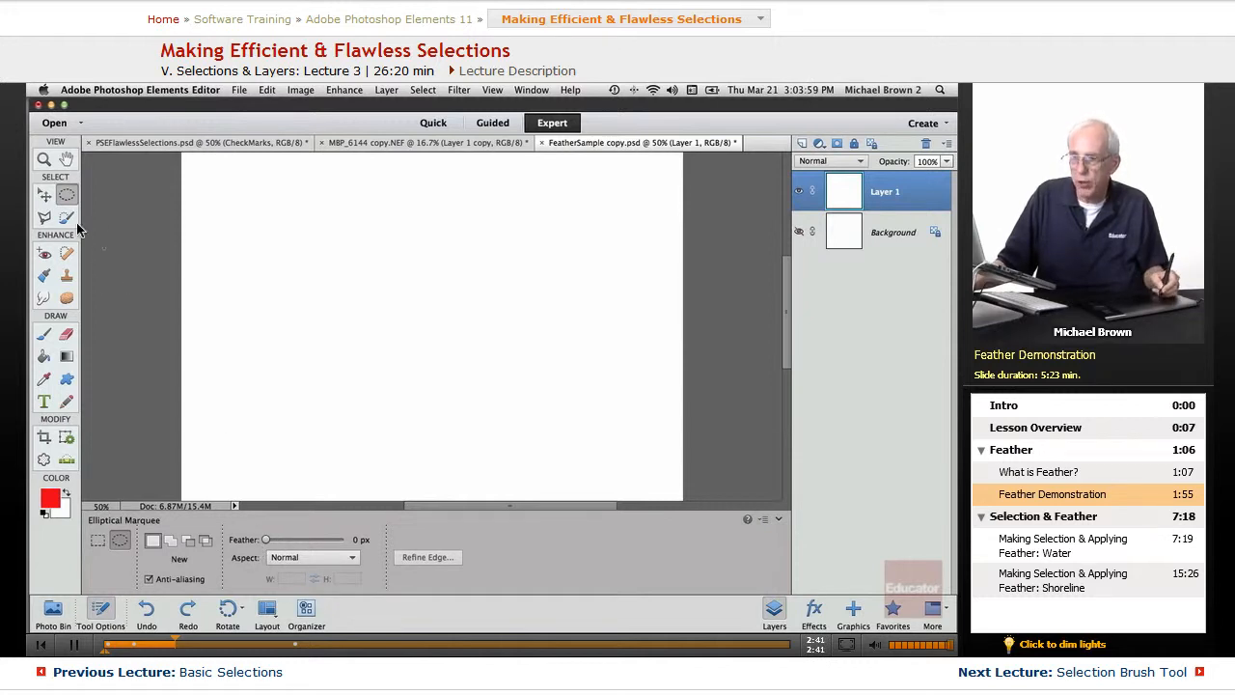
left_click(98, 540)
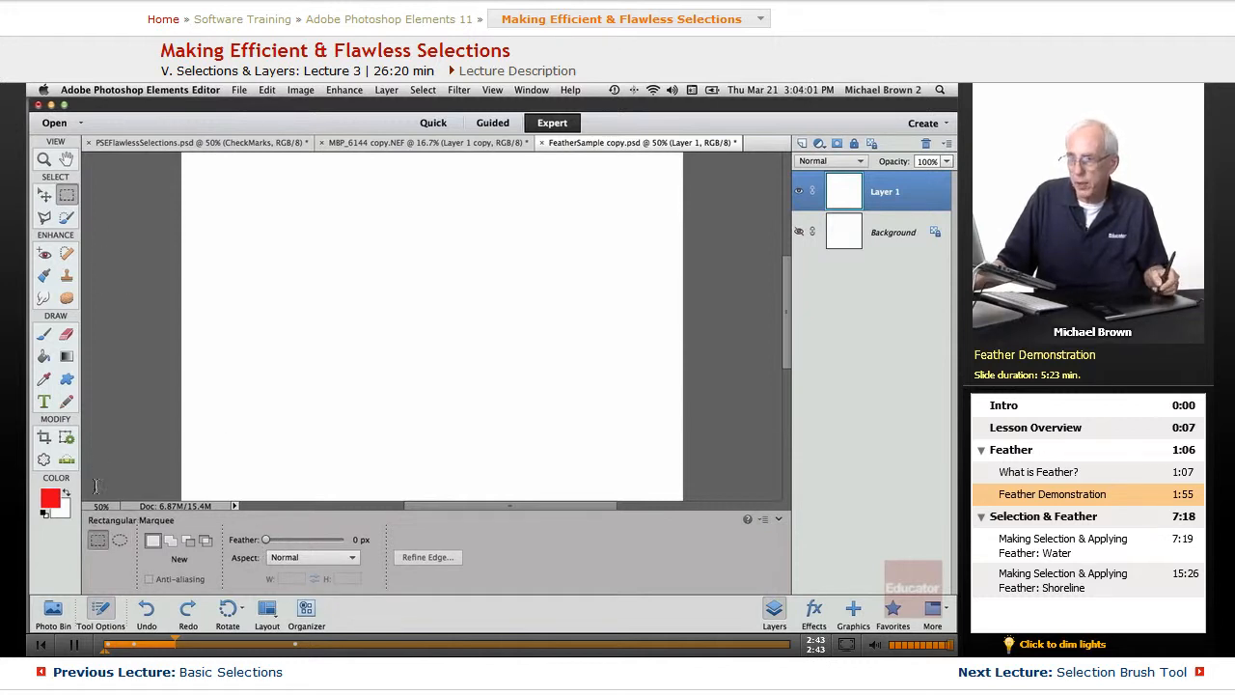
left_click(45, 219)
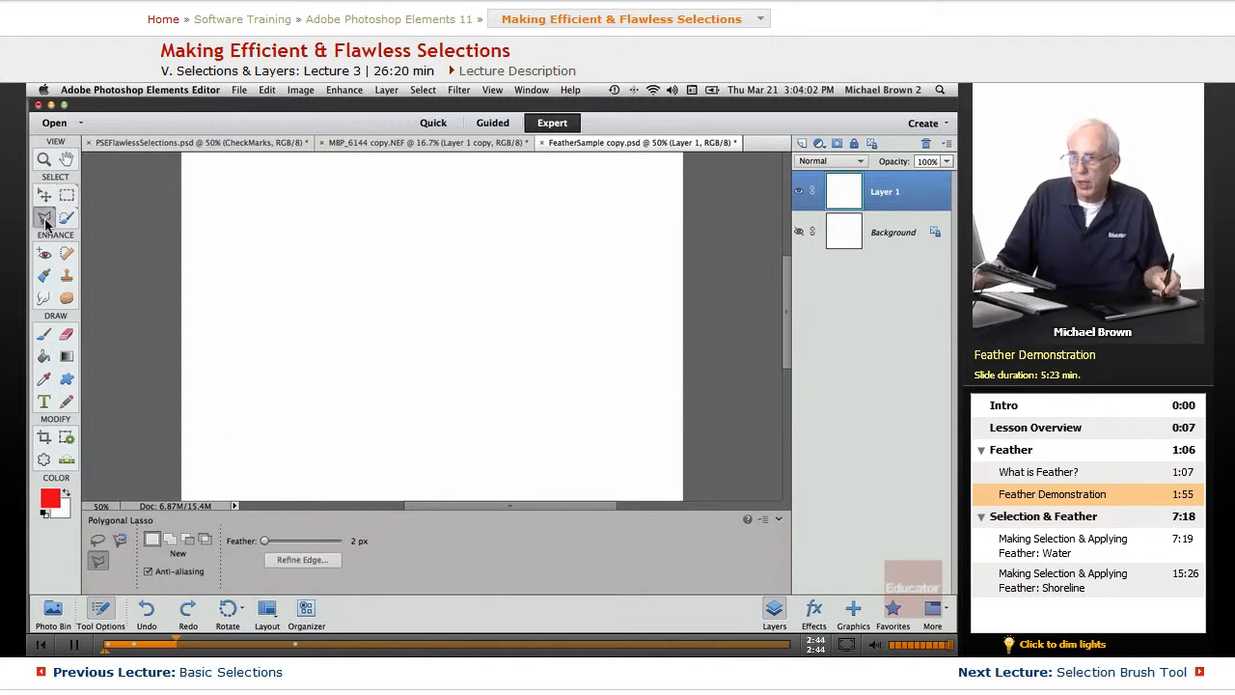
left_click(119, 540)
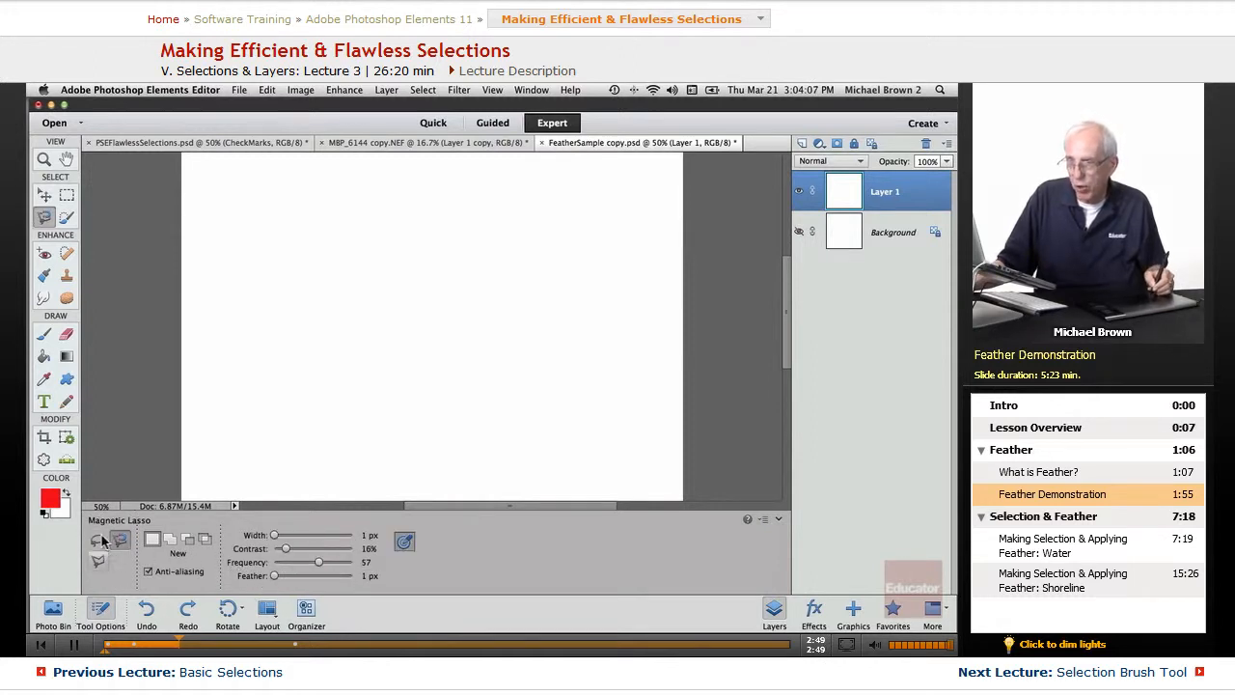
Step: Examine the Selection Brush and Quick Selection tool options, including the Refine Edge option
left_click(67, 217)
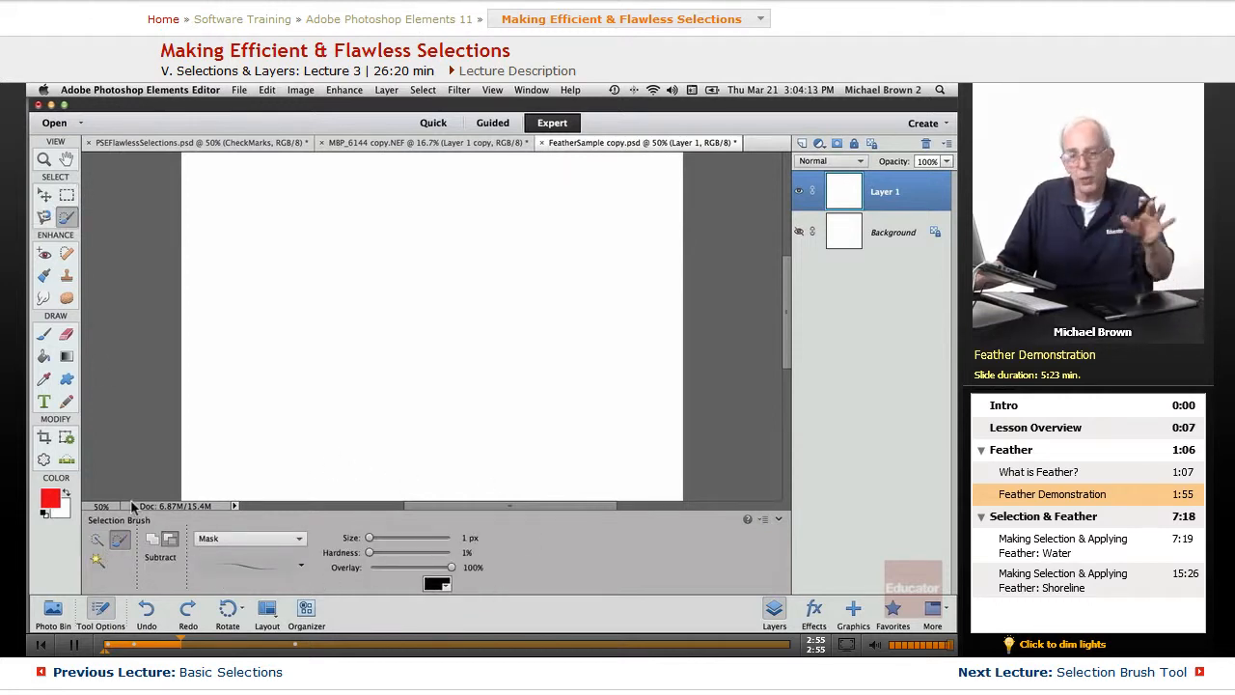
left_click(96, 539)
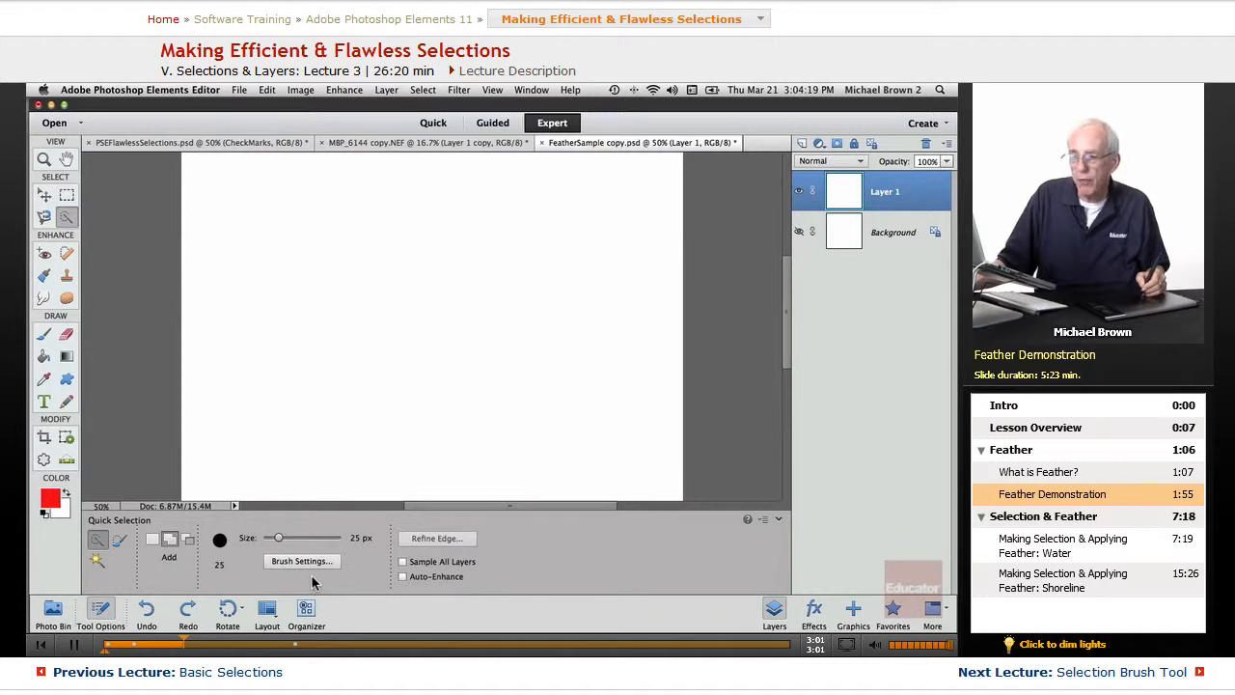
left_click(416, 348)
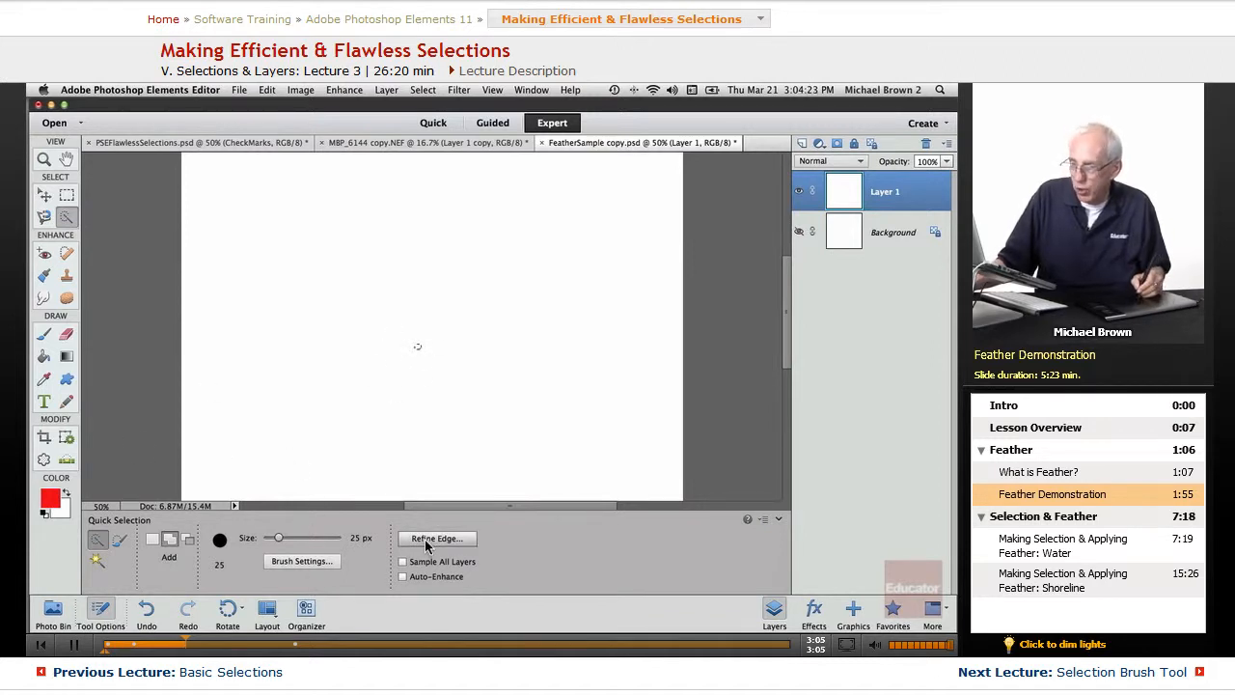
left_click(428, 546)
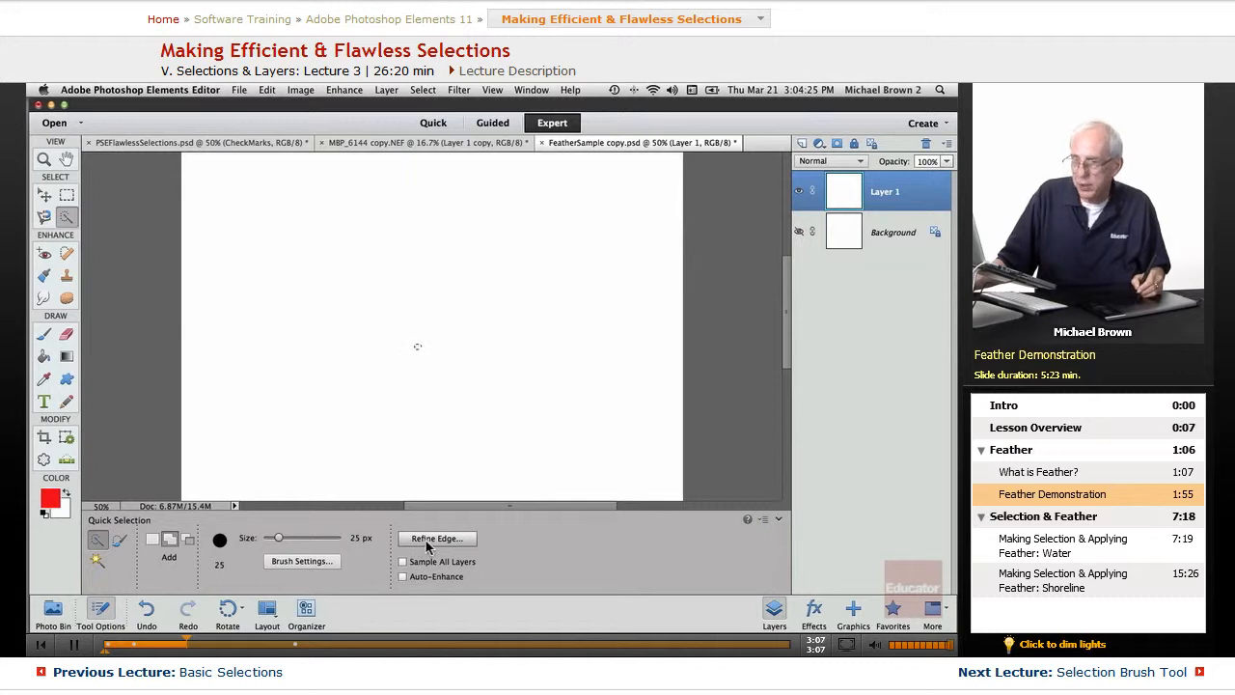
Step: Select the white area of Layer 1 with the Magic Wand, inspect the Refine Edge settings, and hide the tool options
left_click(98, 563)
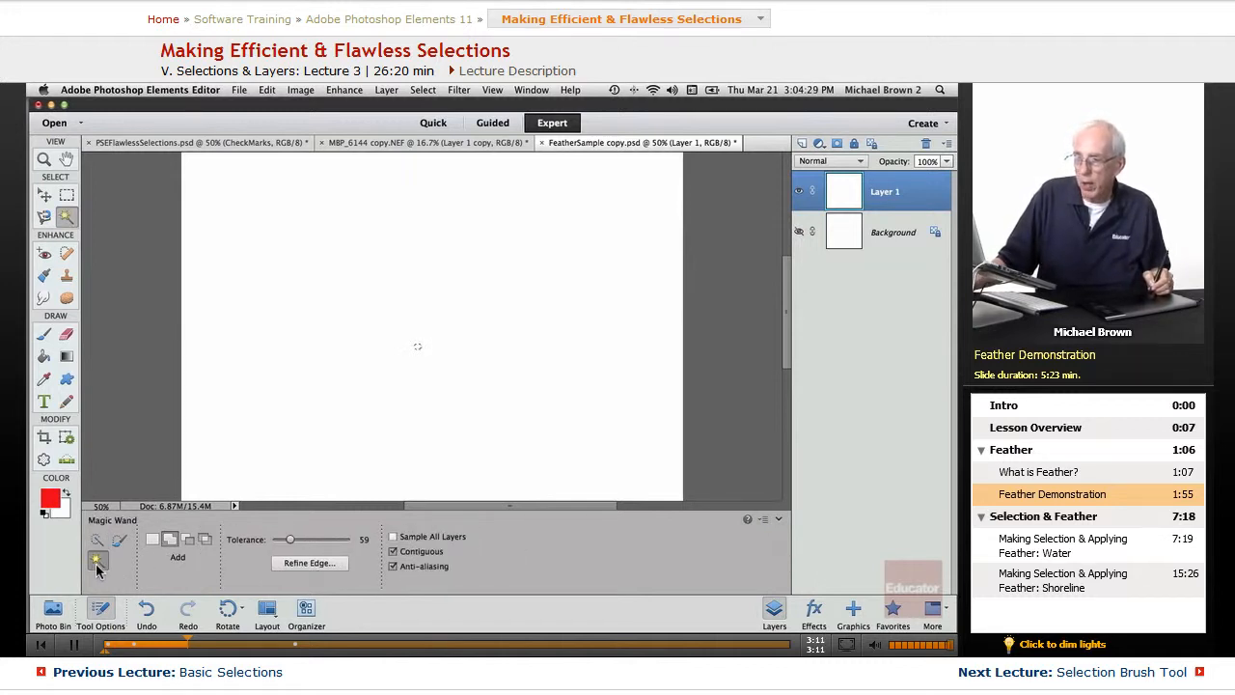
left_click(399, 344)
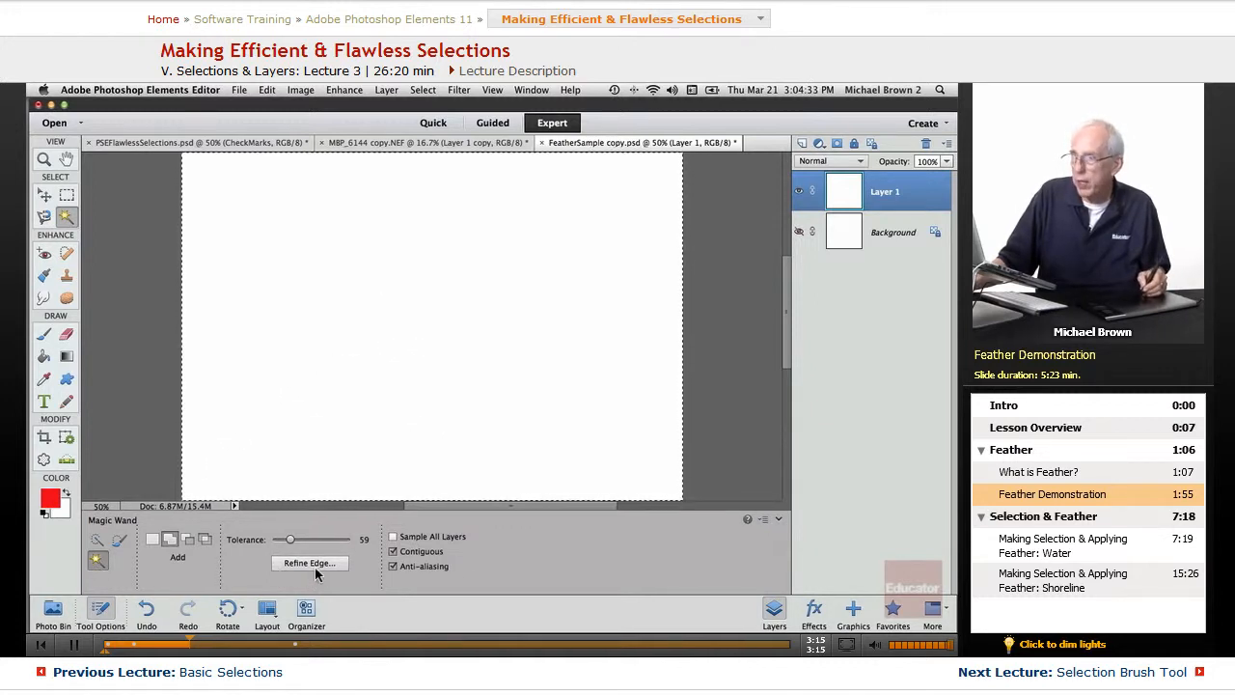
left_click(424, 92)
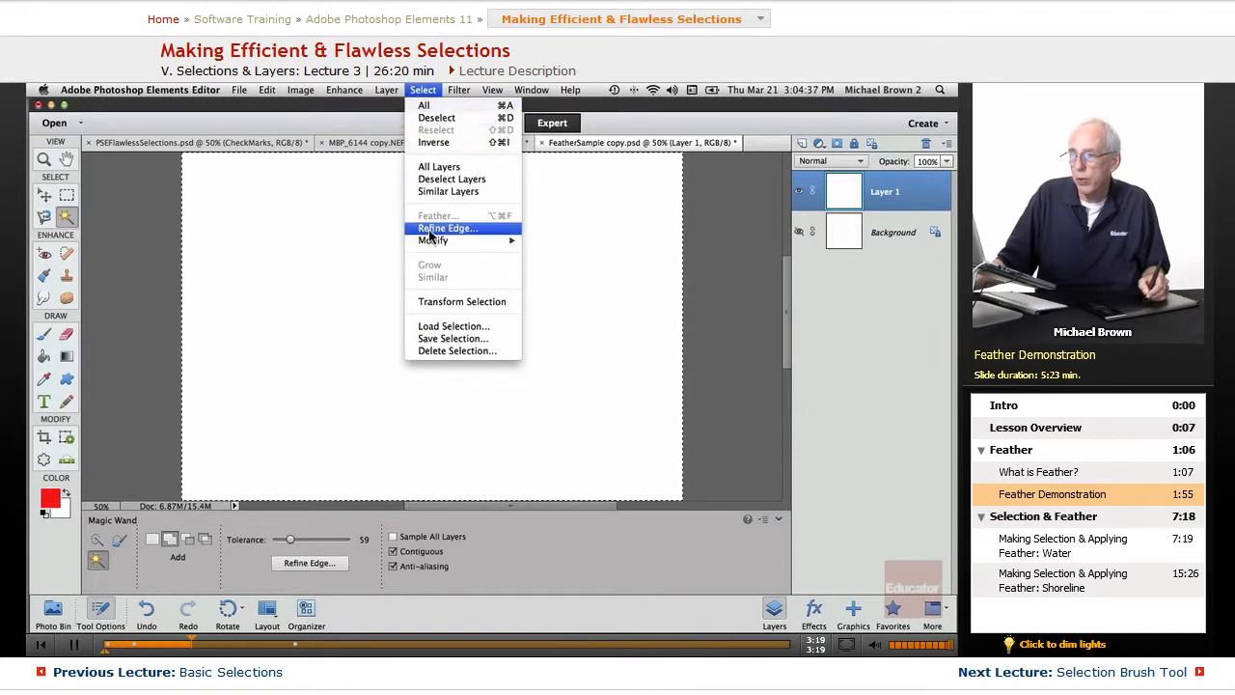
left_click(420, 94)
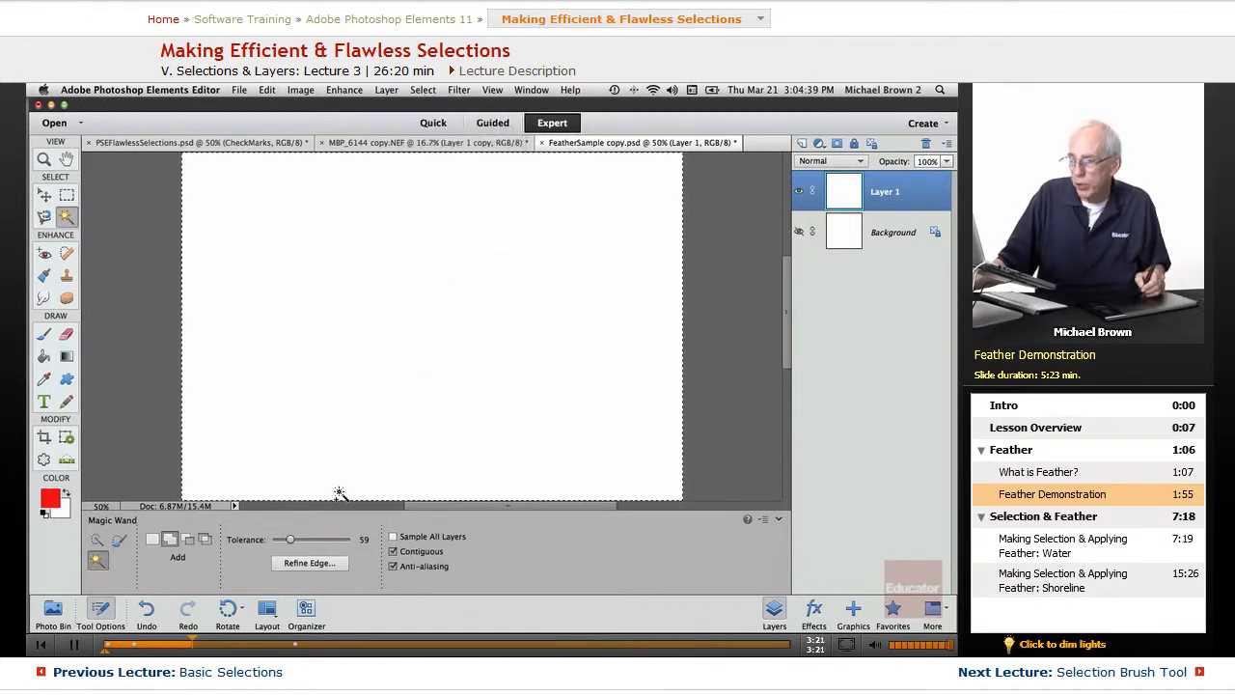
left_click(311, 564)
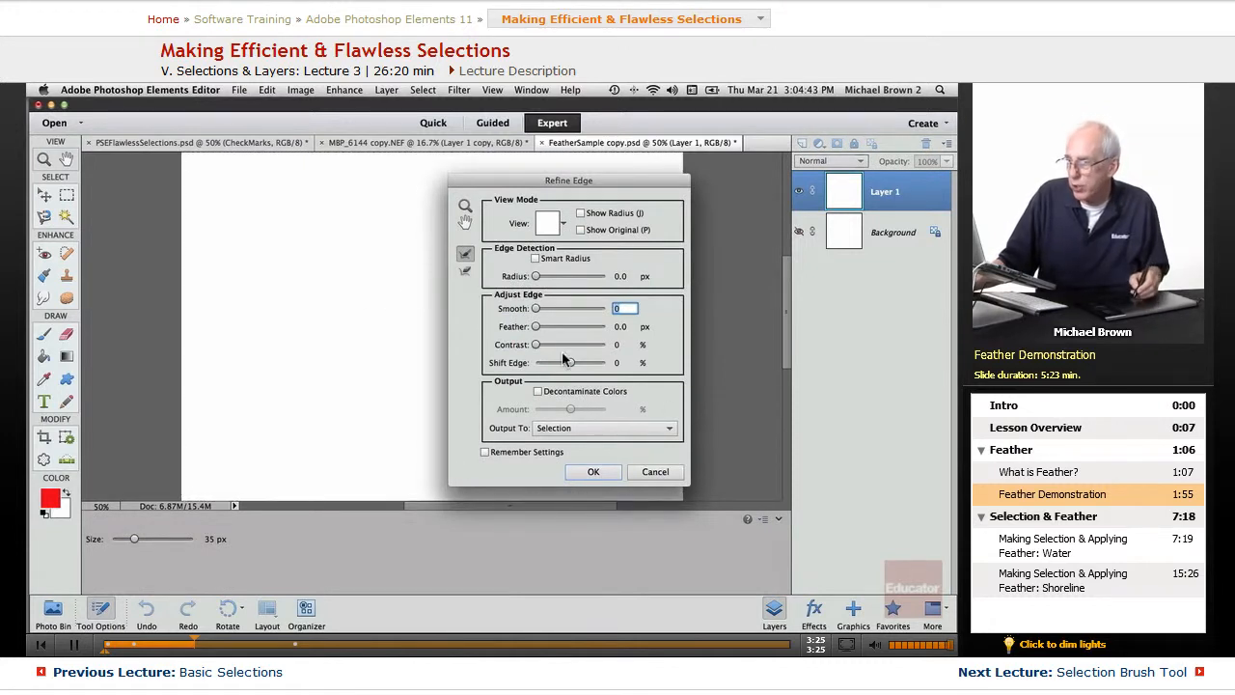
left_click(652, 472)
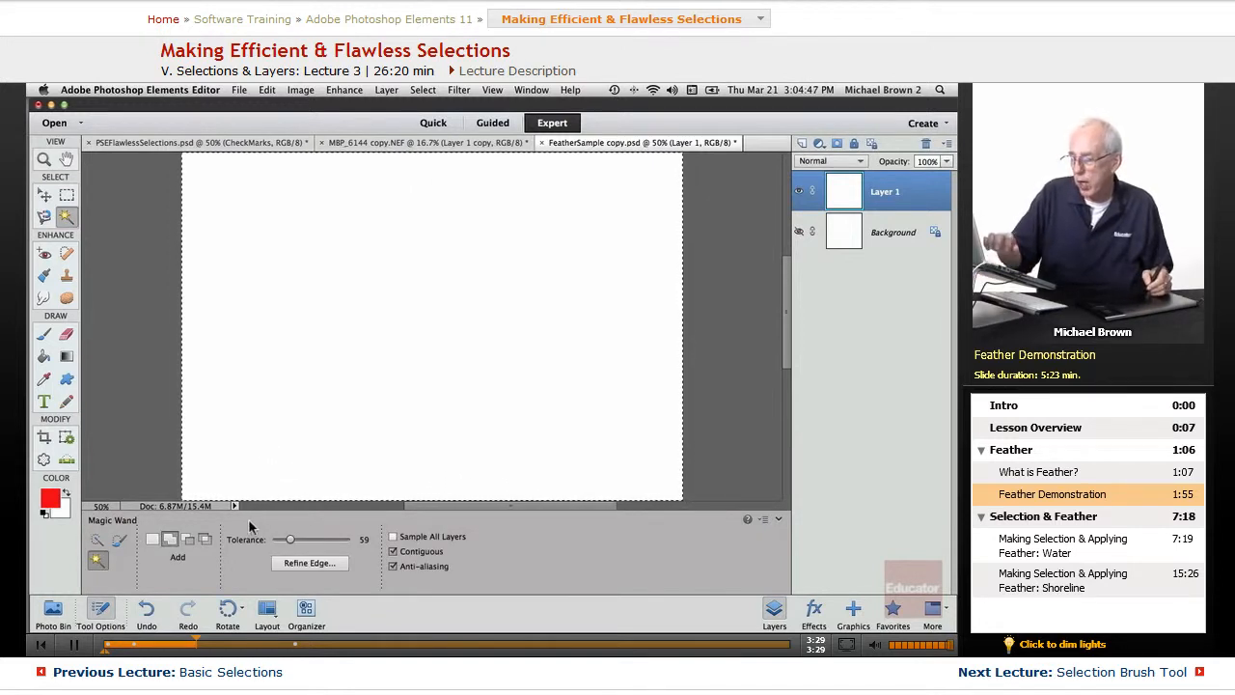
left_click(101, 609)
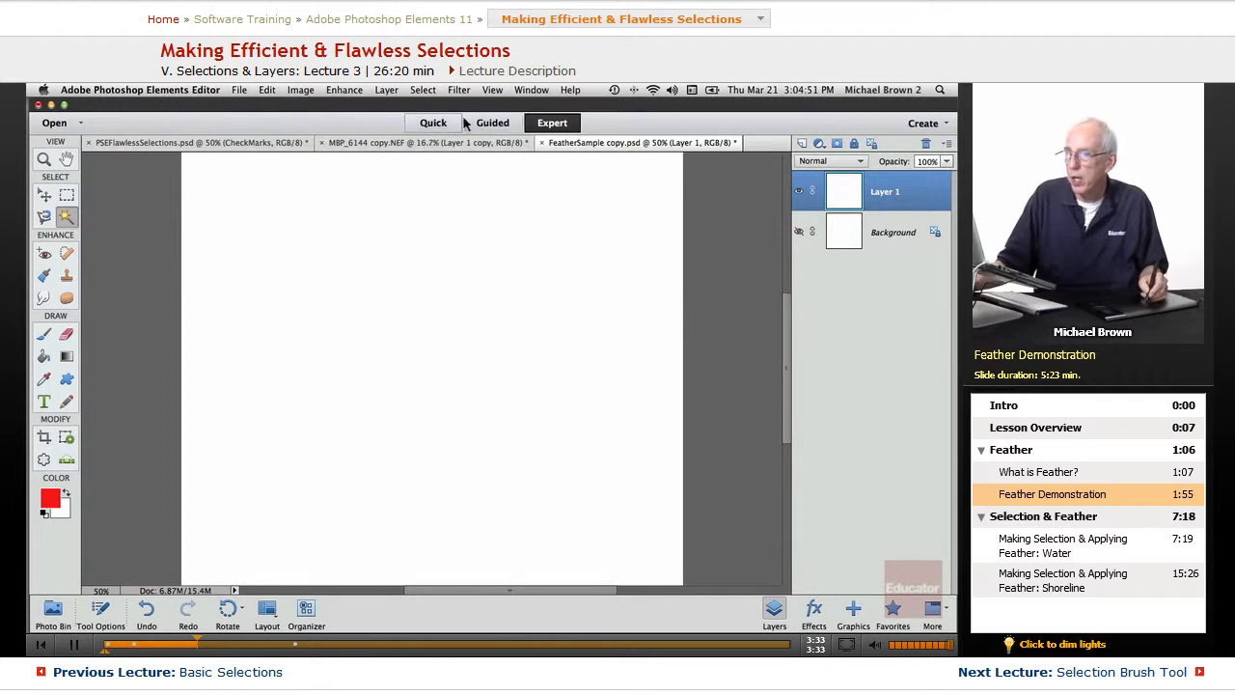
Step: Load the saved selection named 0 as a new selection
left_click(424, 91)
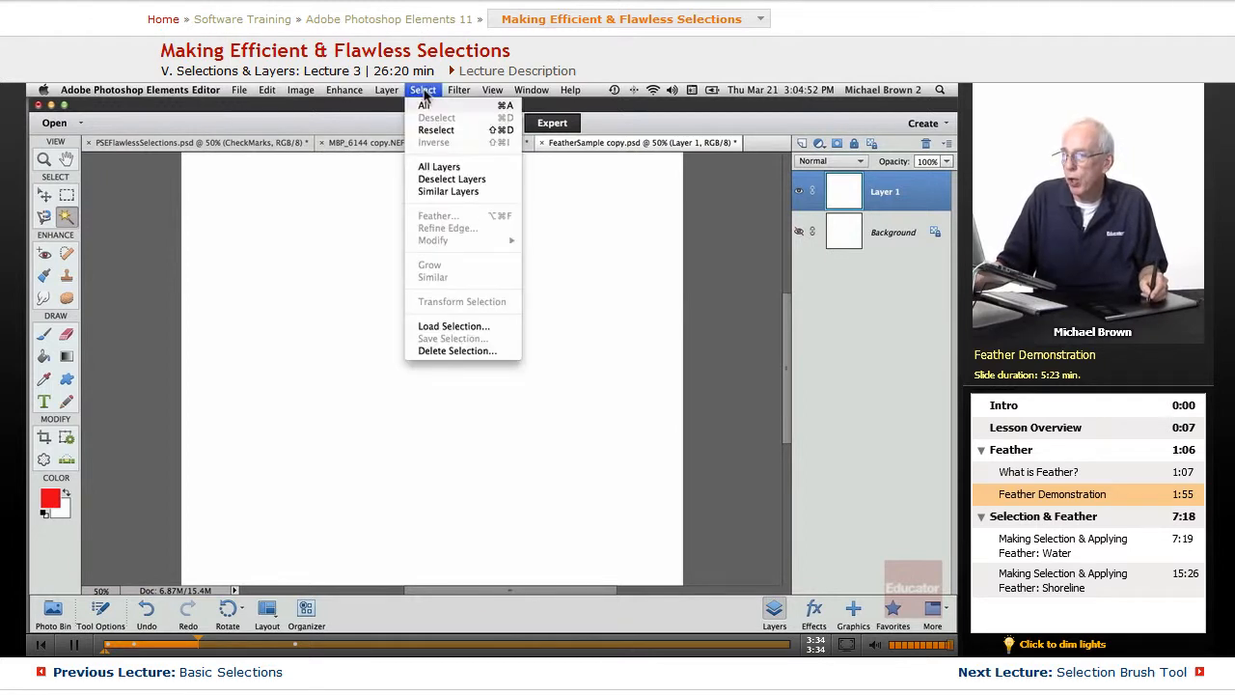
left_click(439, 328)
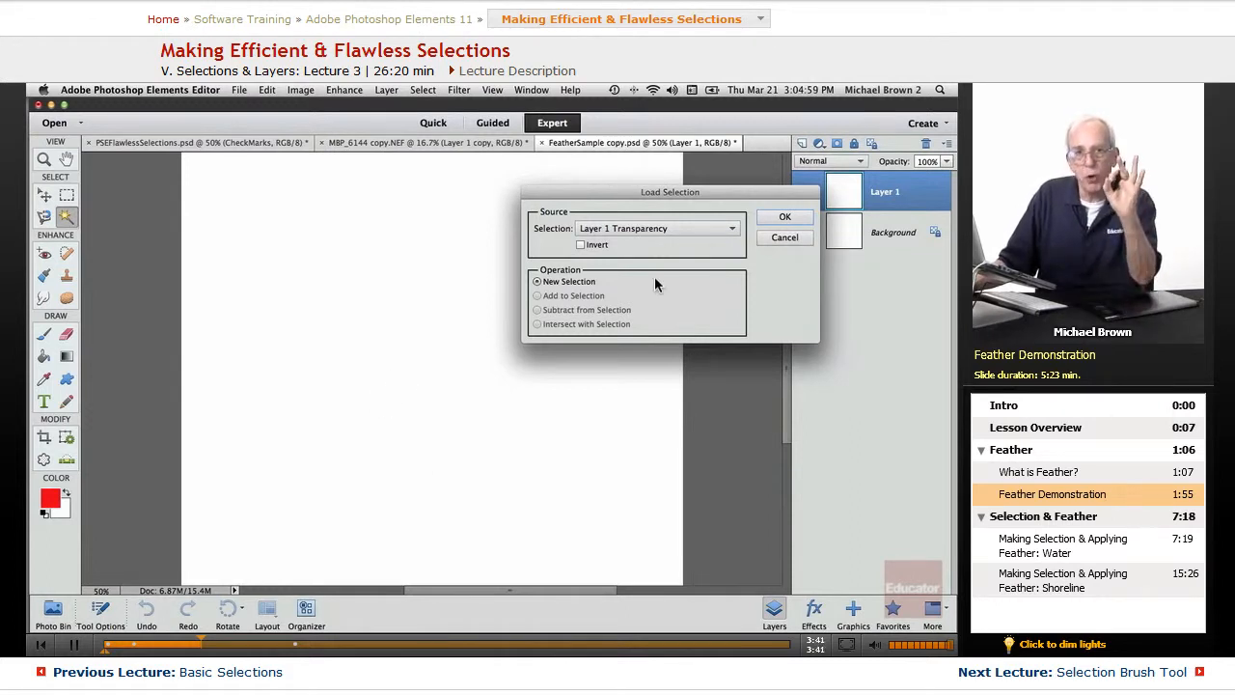
left_click(622, 228)
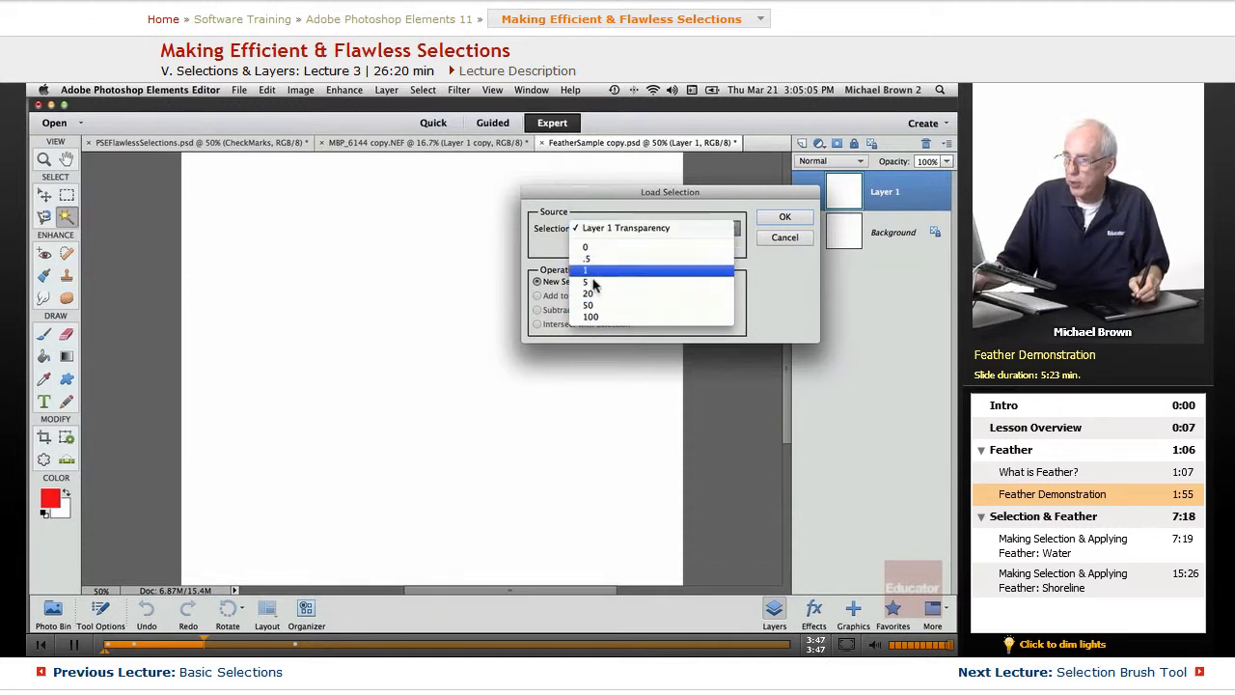
left_click(593, 247)
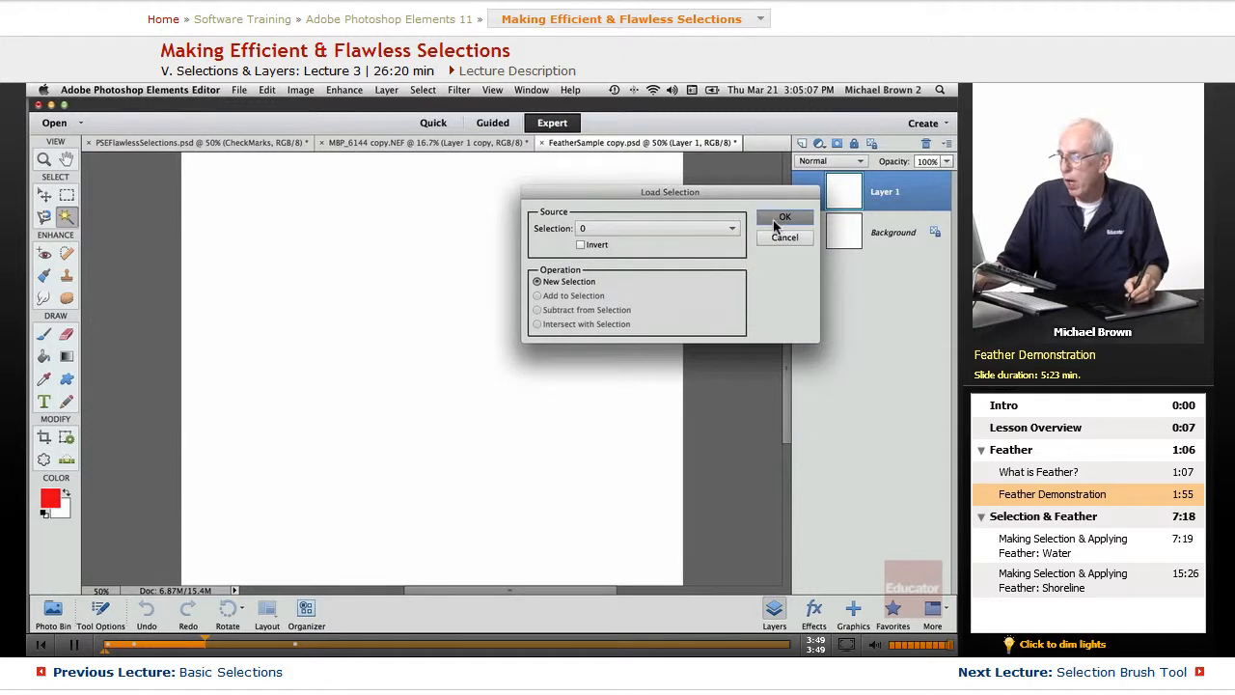
left_click(783, 218)
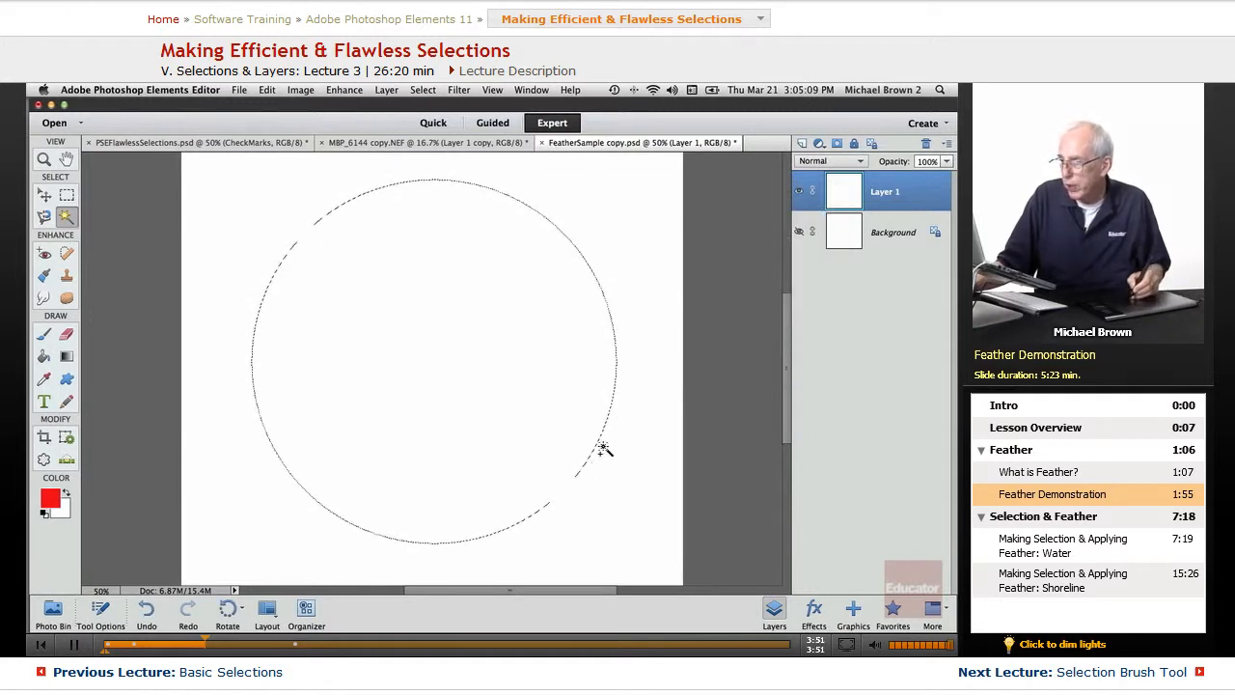
Step: Show the circular selection as a mask using the Selection Brush, and hide the tool options
key("super+equal")
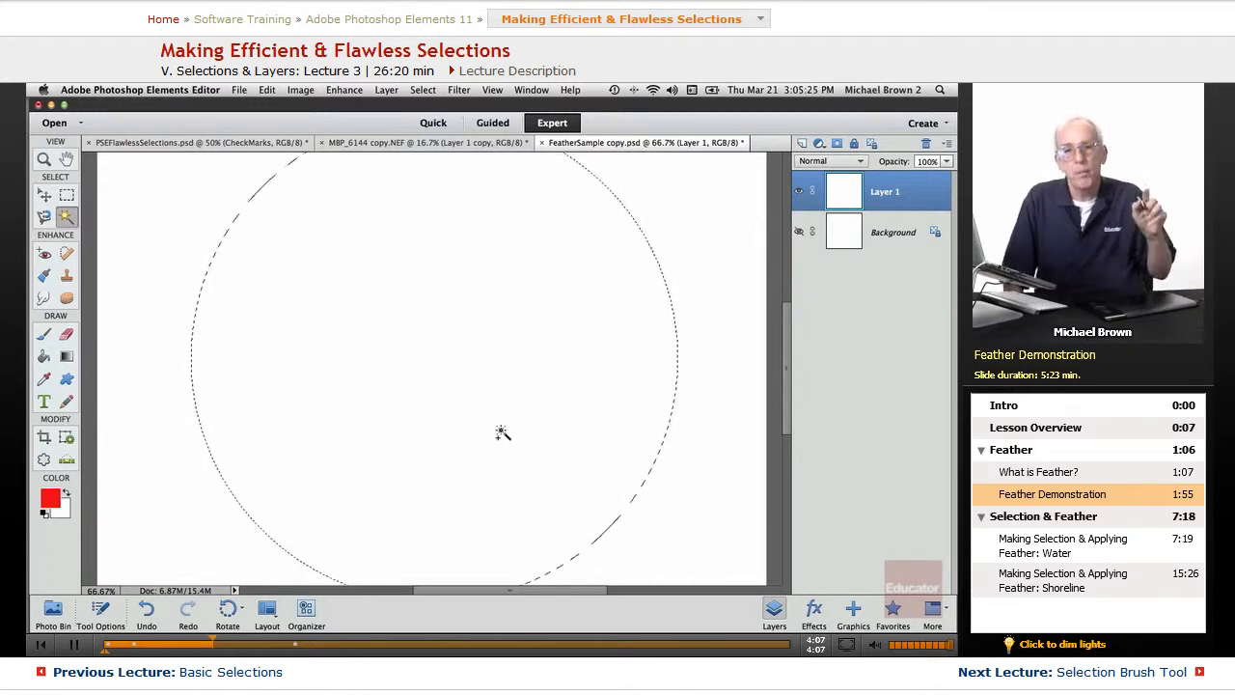
left_click(68, 220)
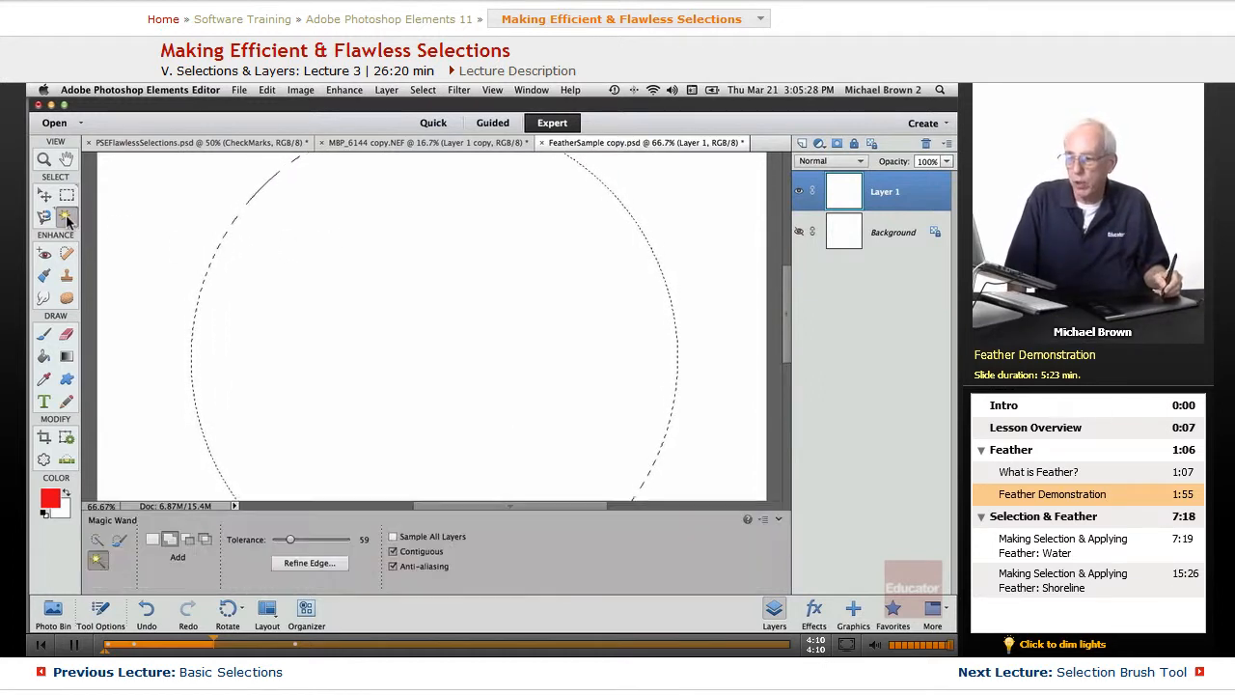
left_click(120, 544)
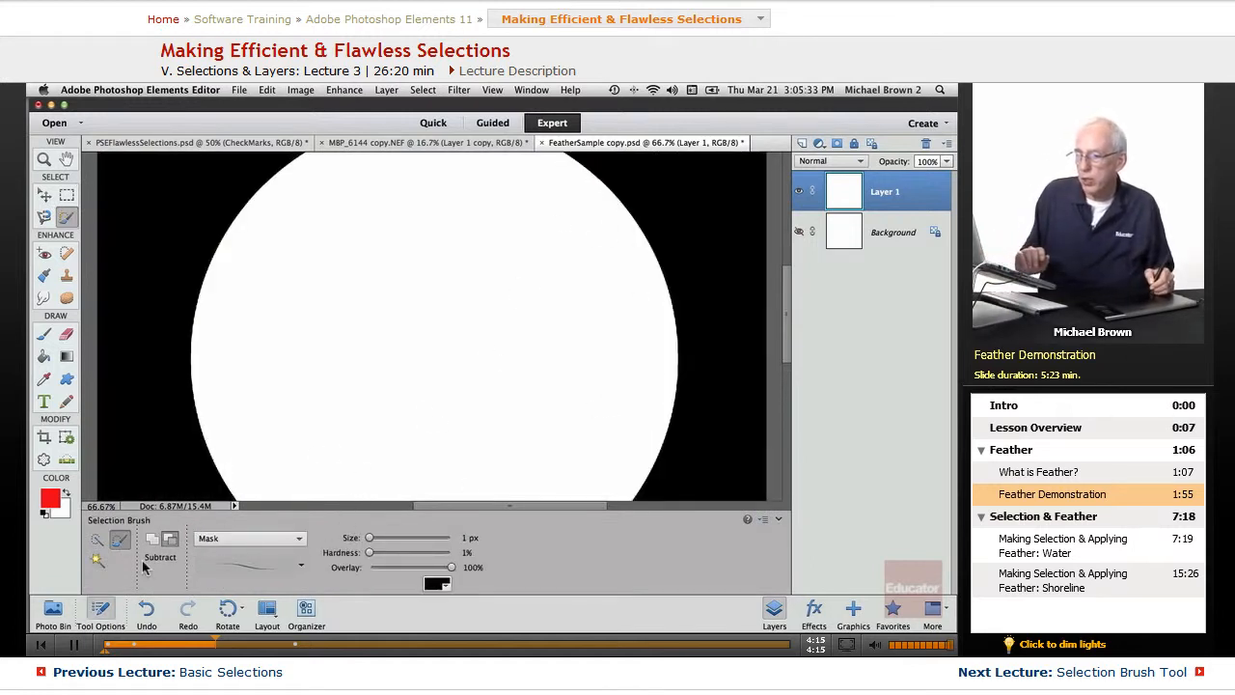
left_click(103, 612)
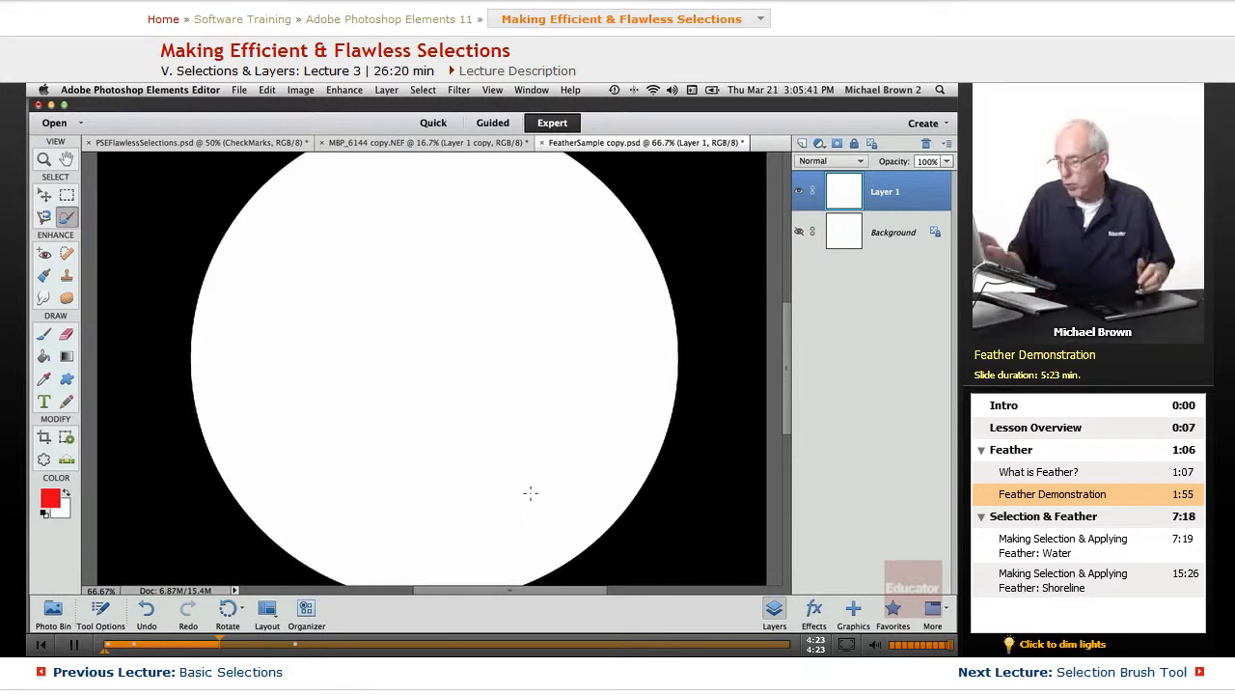
Step: Examine the circular mask's upper-right edge pixels at 800% magnification
key("super+equal")
key("super+equal")
key("super+equal")
key("super+equal")
key("super+equal")
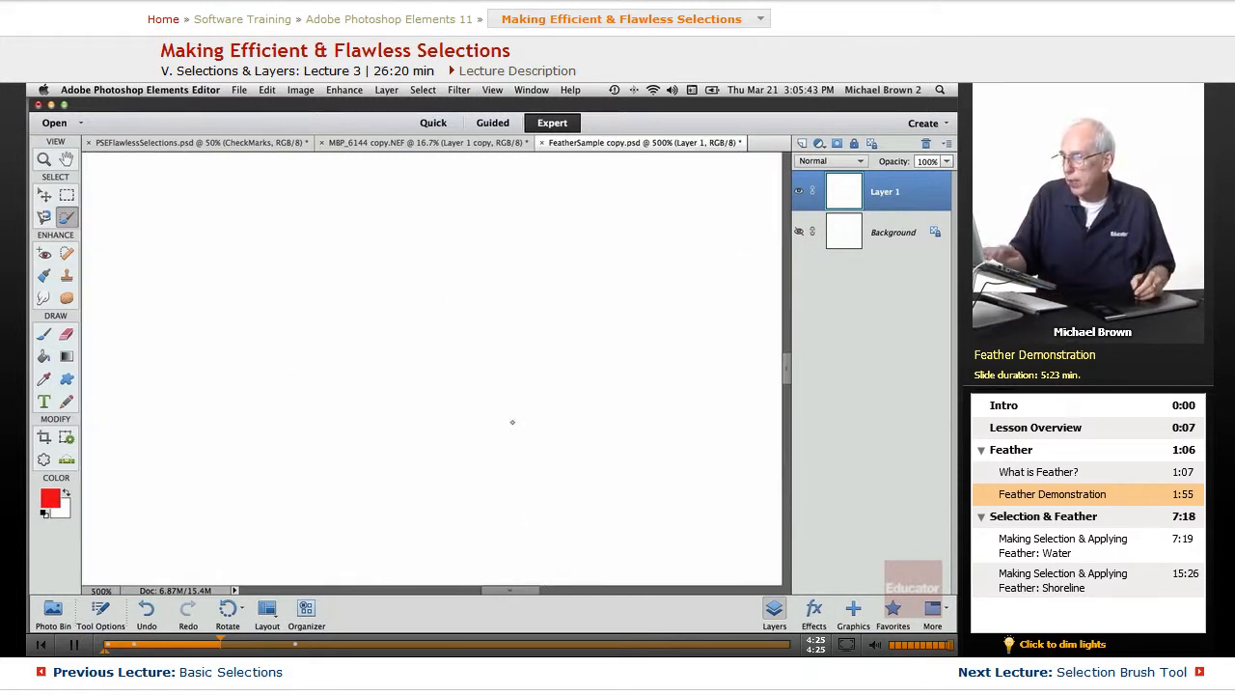
left_click_drag(563, 261, 444, 449)
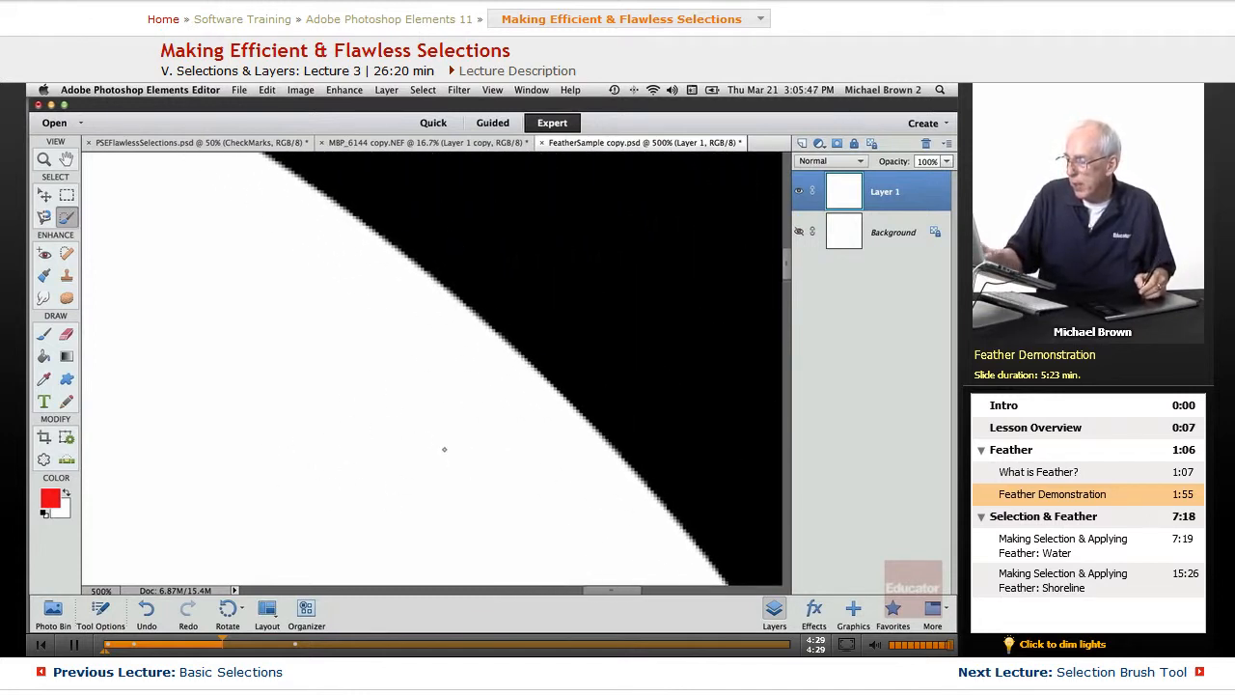
key("super+equal")
key("super+equal")
key("super+equal")
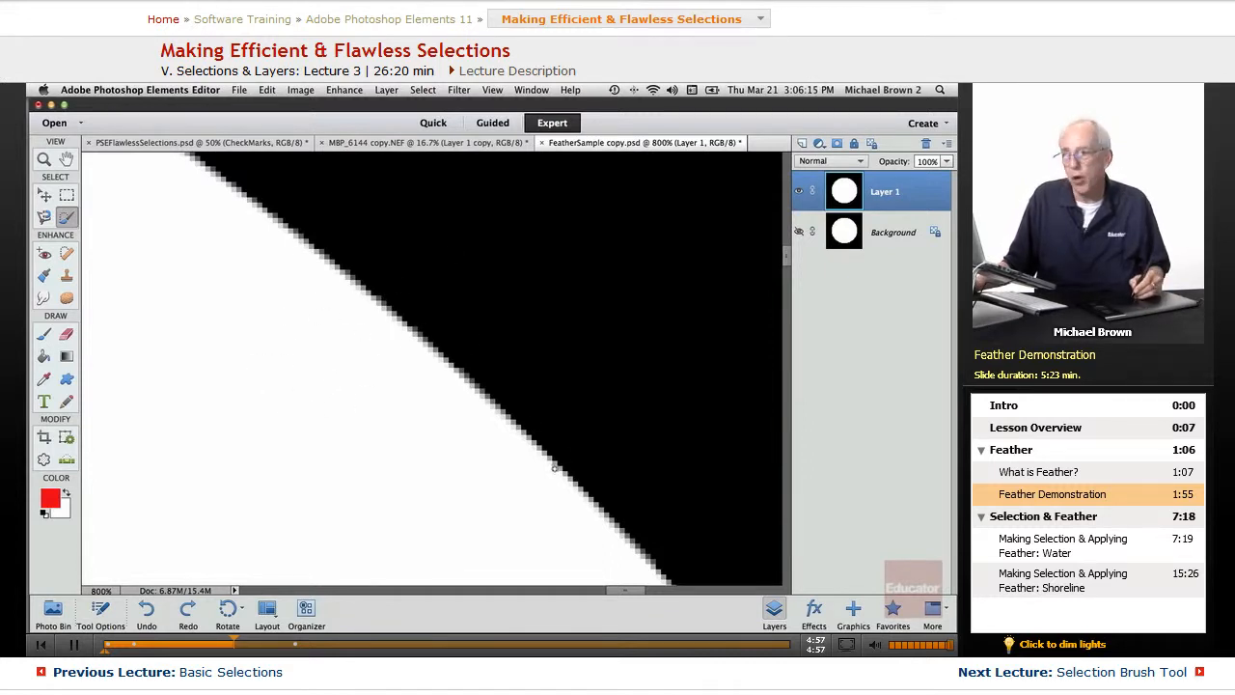
Step: Load the saved selection named 1 as a new selection in place of the current mask
left_click(426, 90)
left_click(430, 90)
left_click(426, 90)
left_click(440, 330)
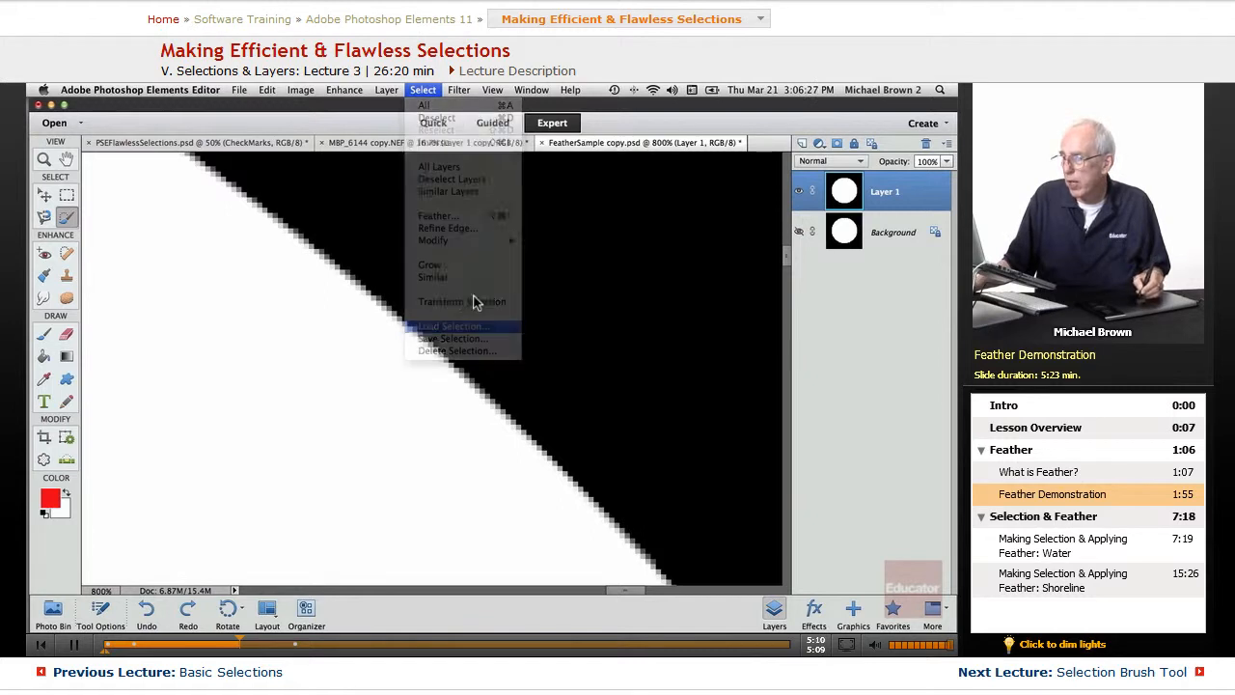
left_click(610, 228)
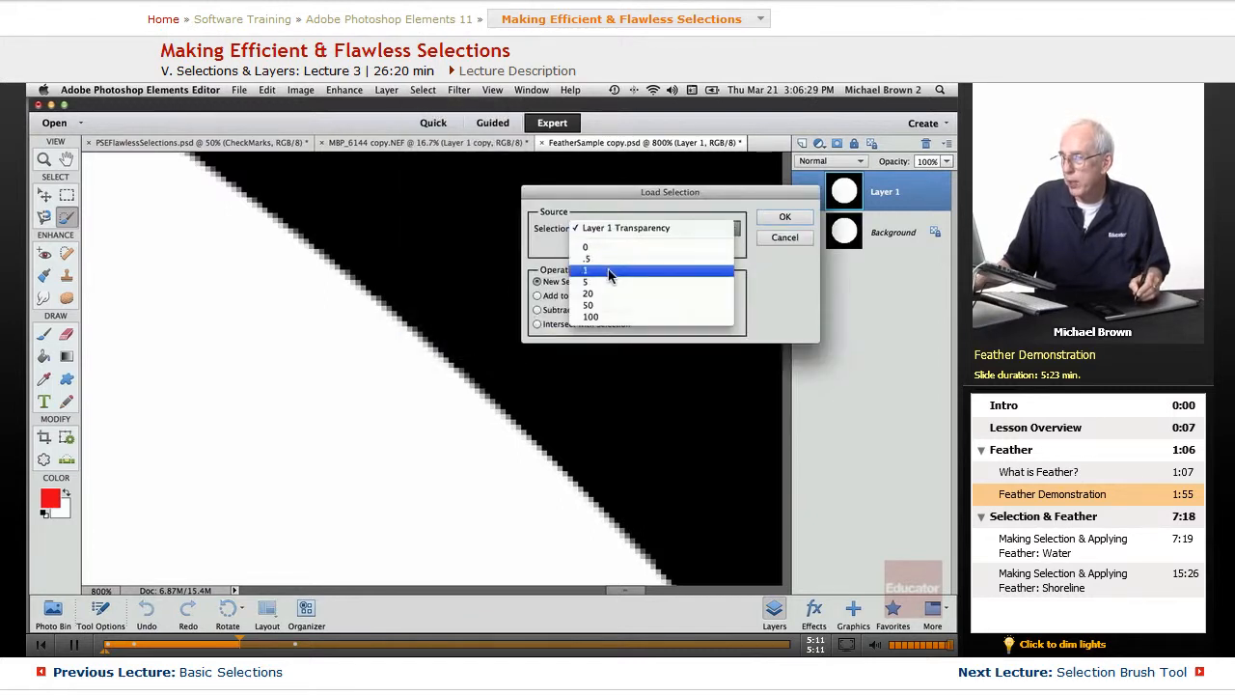
left_click(609, 272)
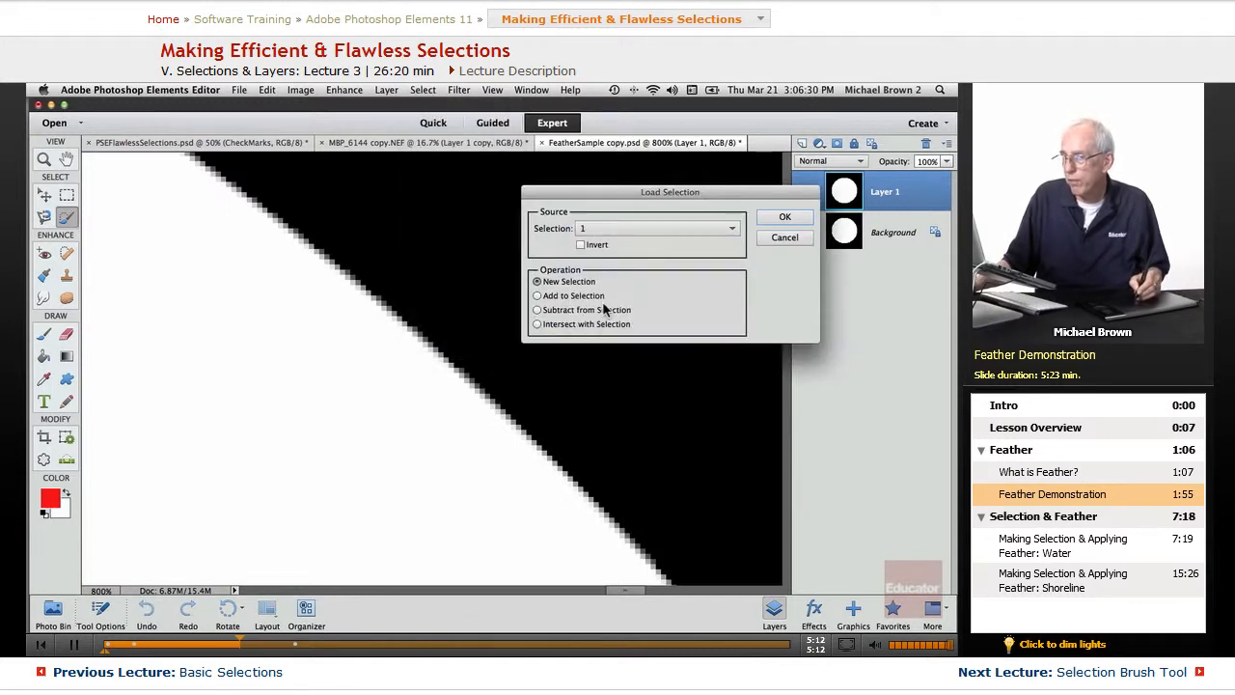
left_click(783, 216)
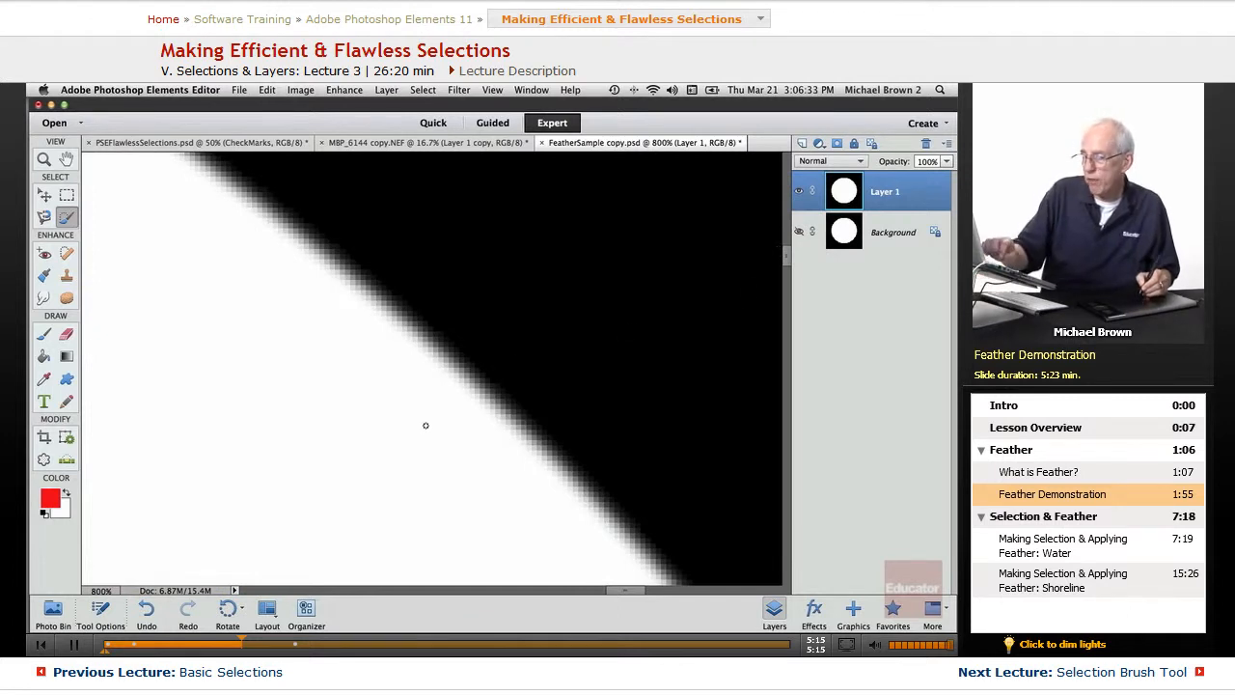
Step: Undo, redo and again undo loading selection 1 to compare its edge with that of selection 0
key("super+z")
key("super+y")
key("super+z")
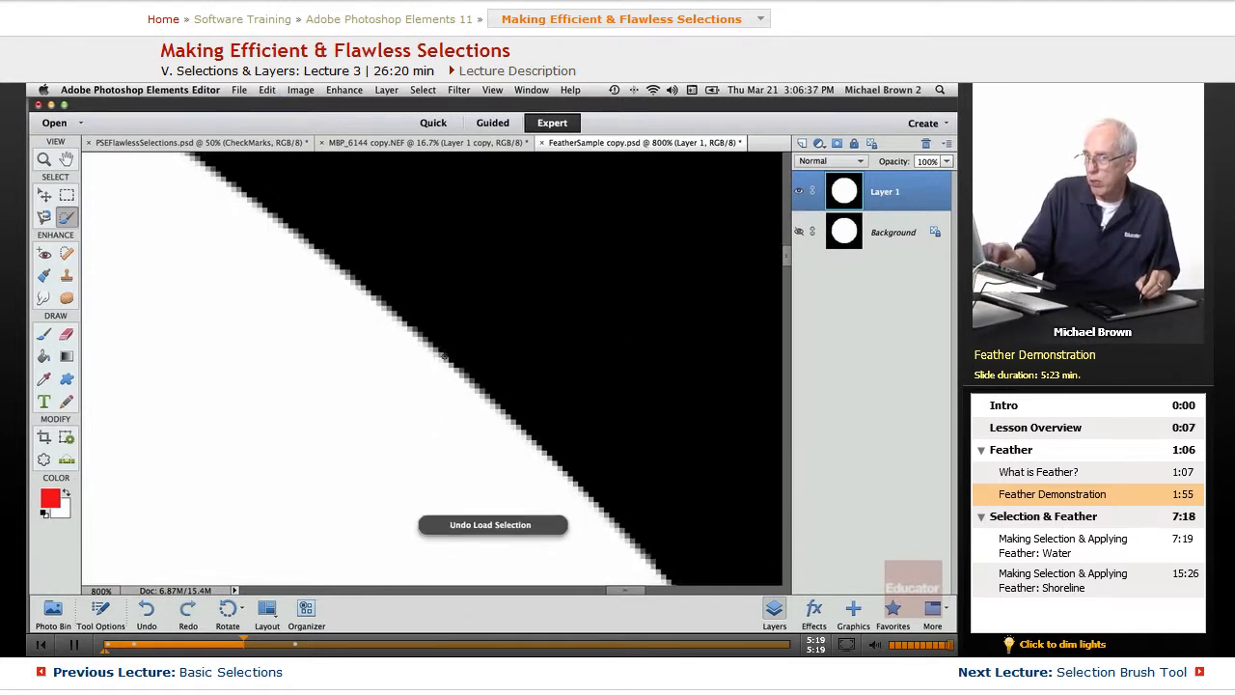
Step: Redo, undo and again redo loading selection 1 to compare its mask edge with selection 0 at magnifications down to 300%
key("super+y")
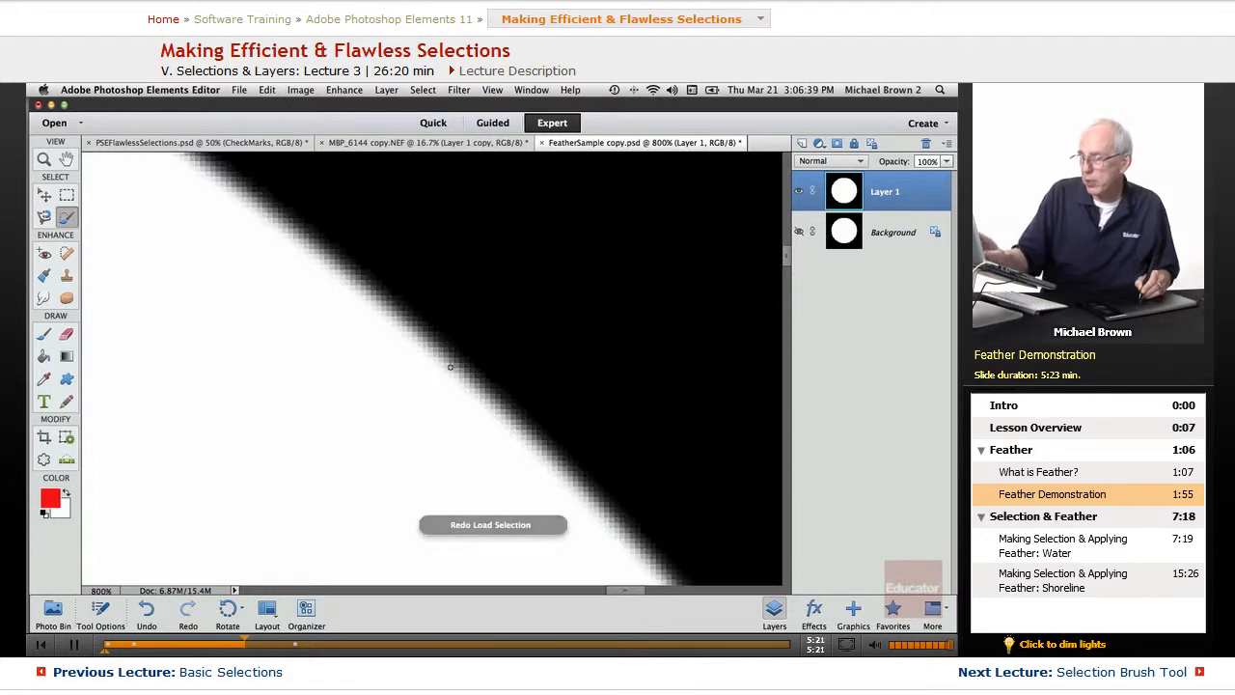
key("super+minus")
key("super+minus")
key("super+minus")
key("super+minus")
key("super+minus")
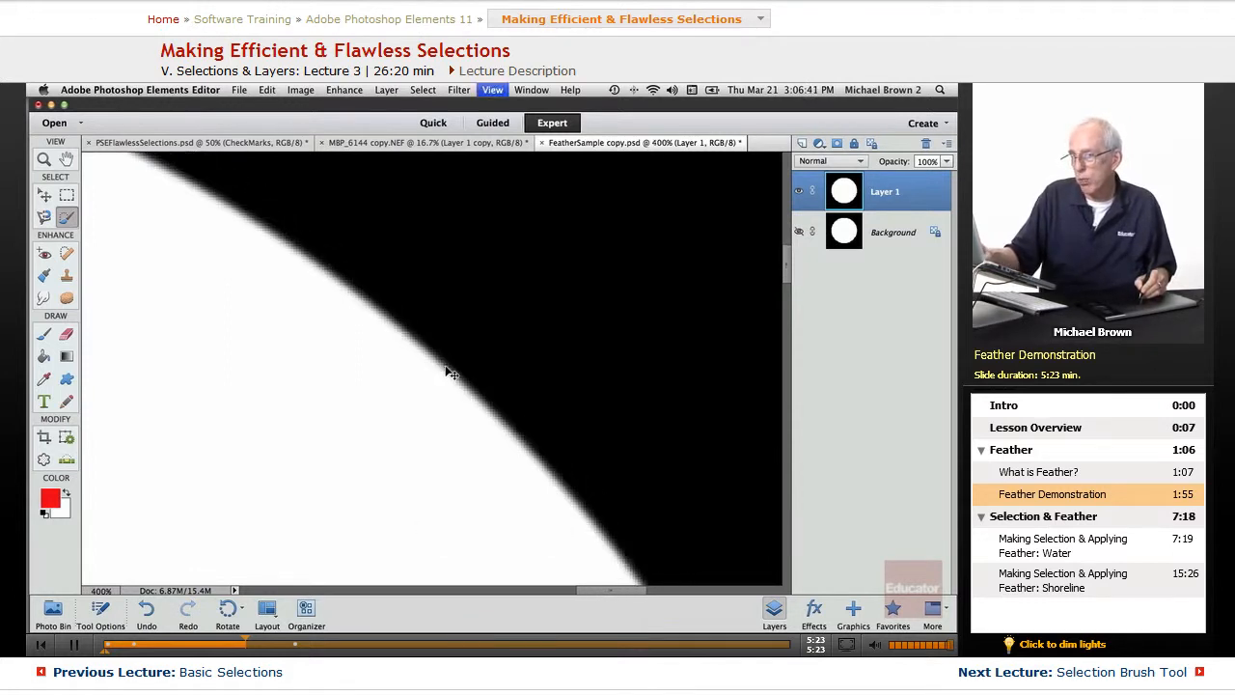
key("super+z")
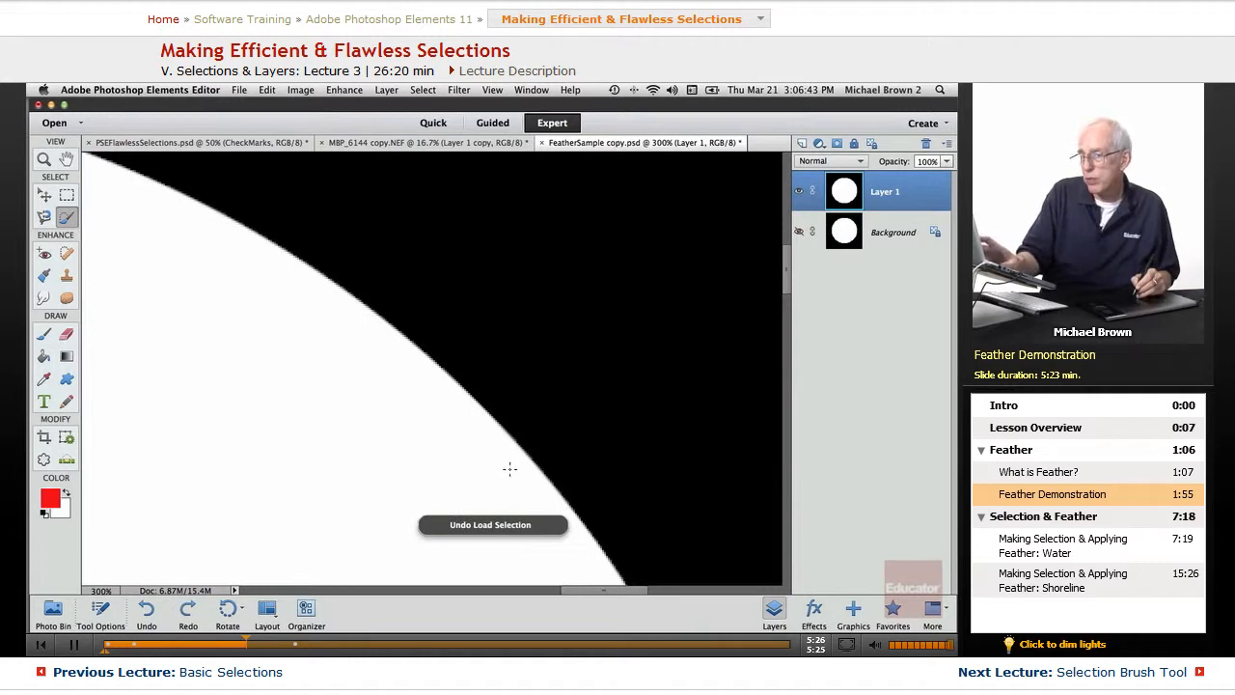
key("super+y")
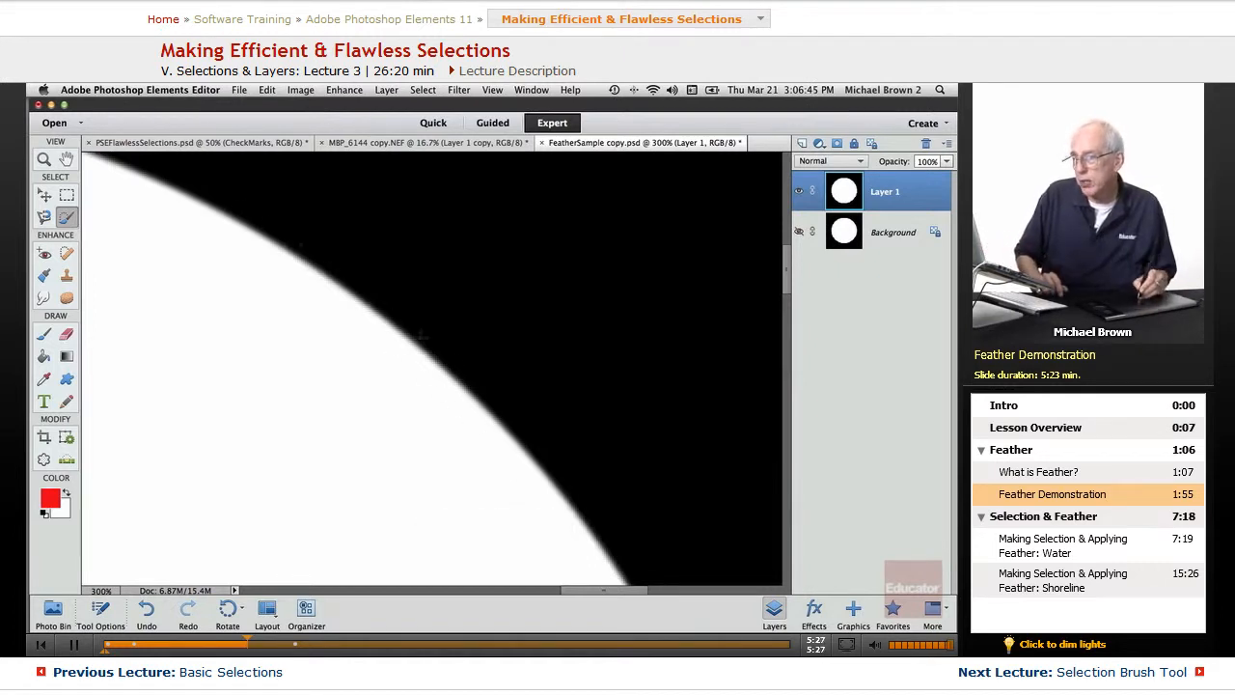
Step: Compare the mask edges of selections 0 and 1 at 100% and 200% magnification
key("super+minus")
key("super+minus")
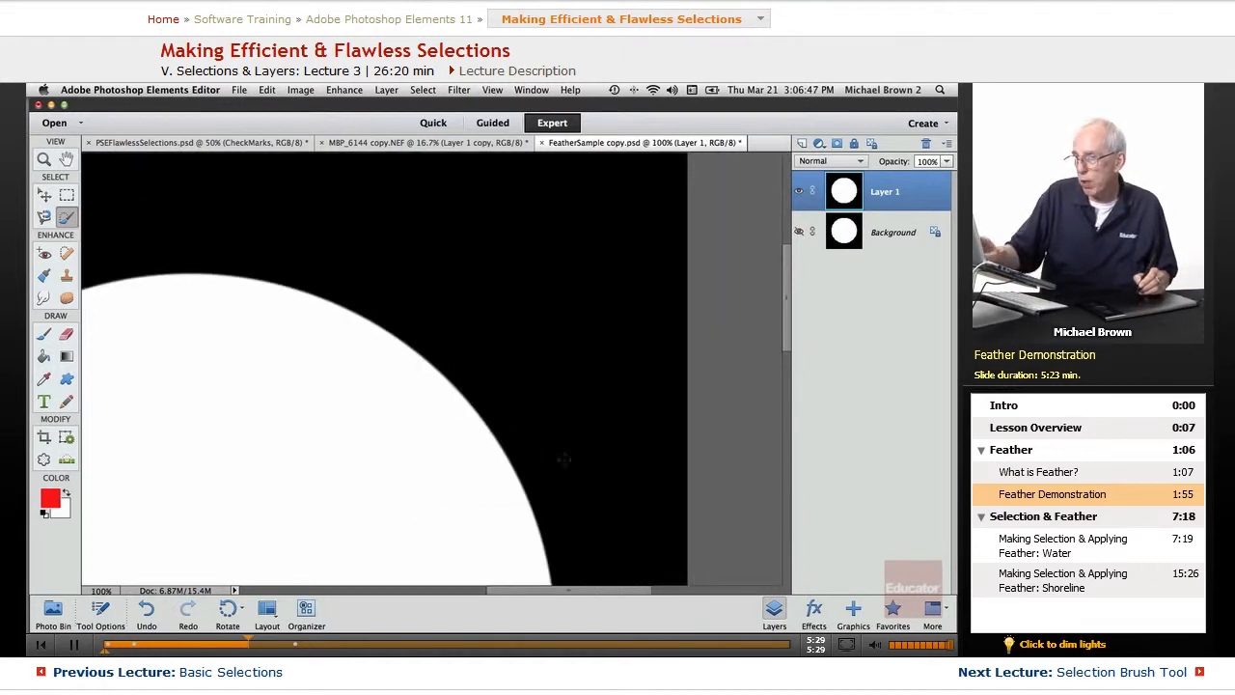
key("super+plus")
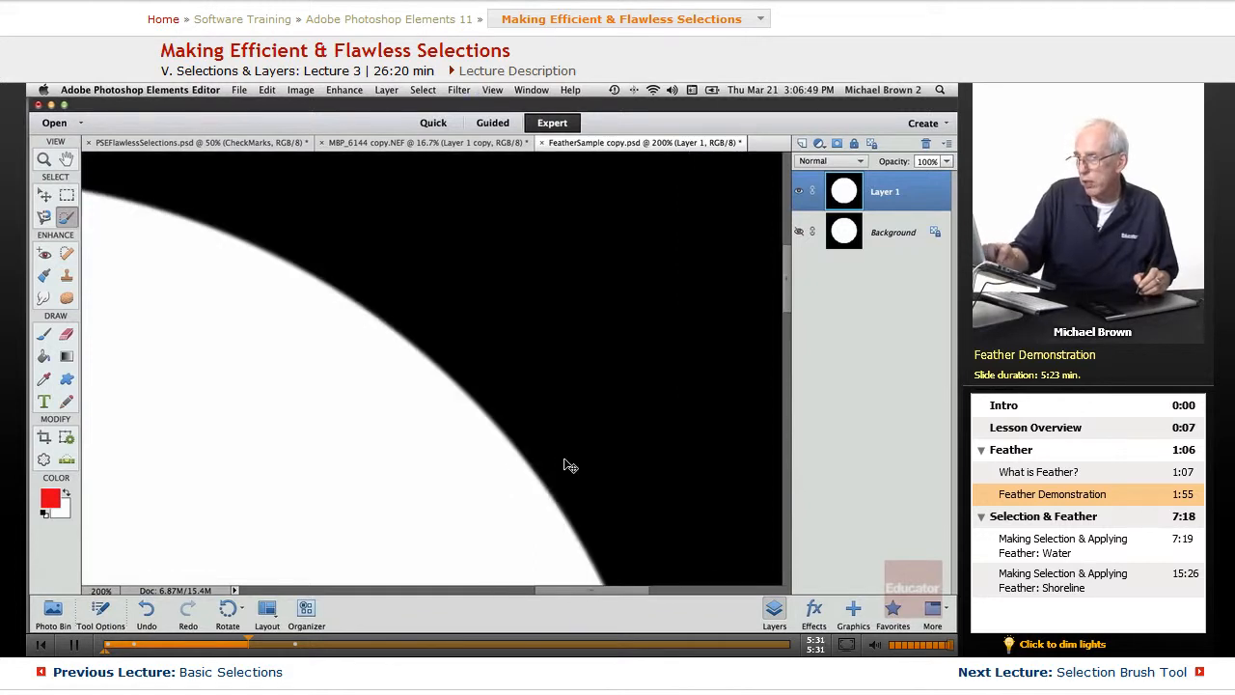
key("super+z")
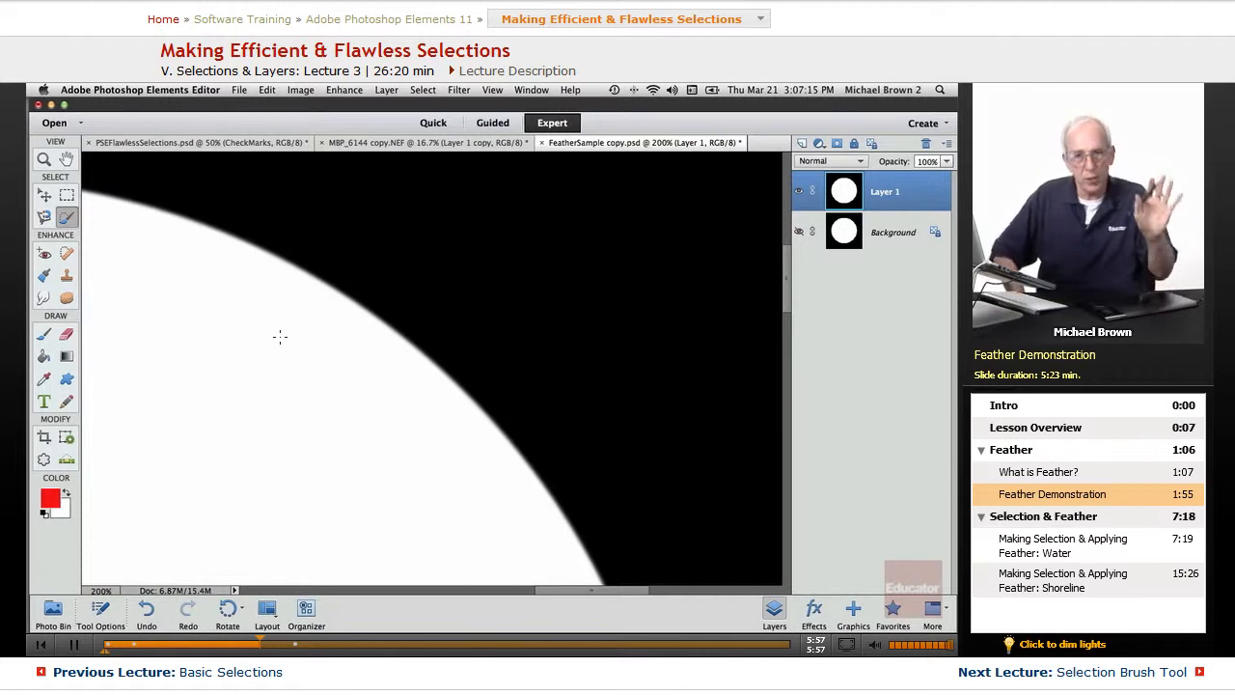
Step: Load the saved selection named 5 as a new selection in place of the current mask
left_click(422, 90)
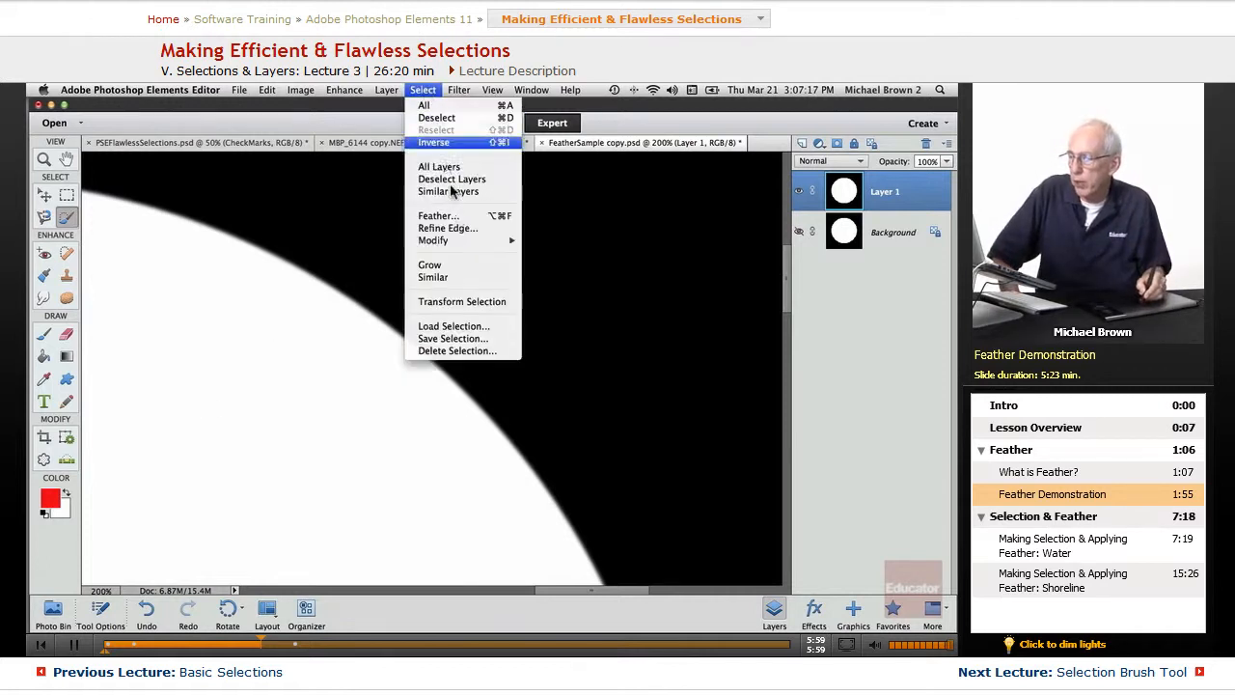
left_click(471, 328)
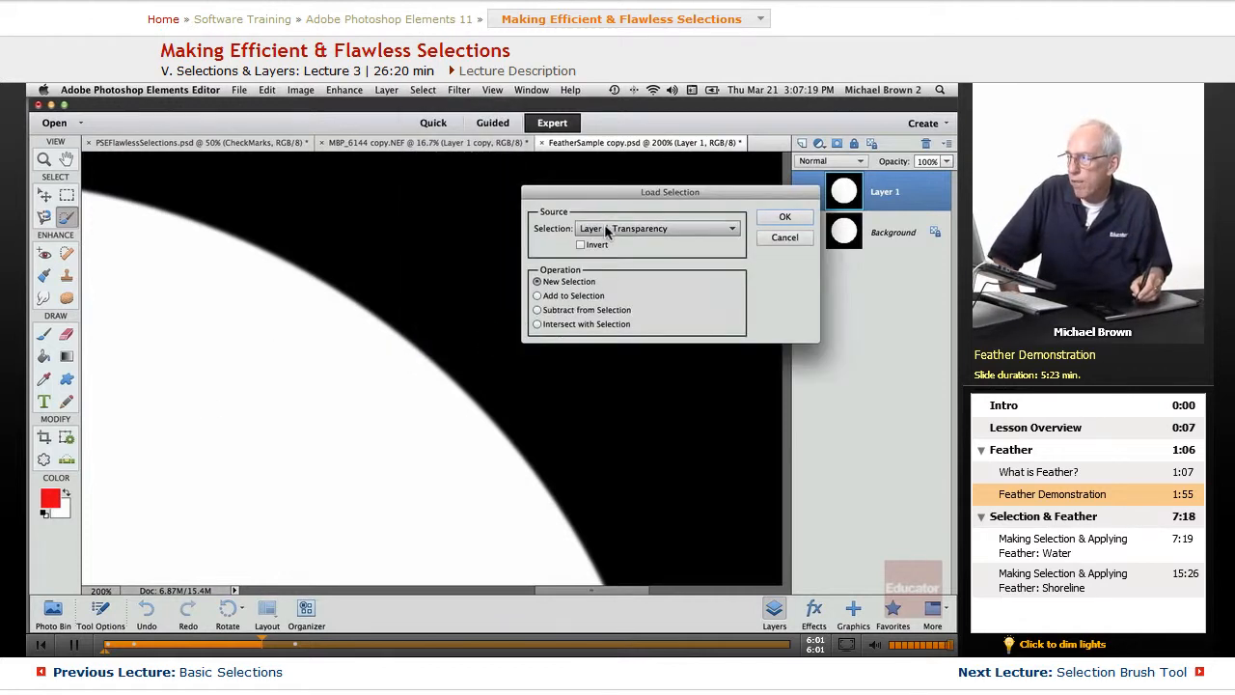
left_click(609, 232)
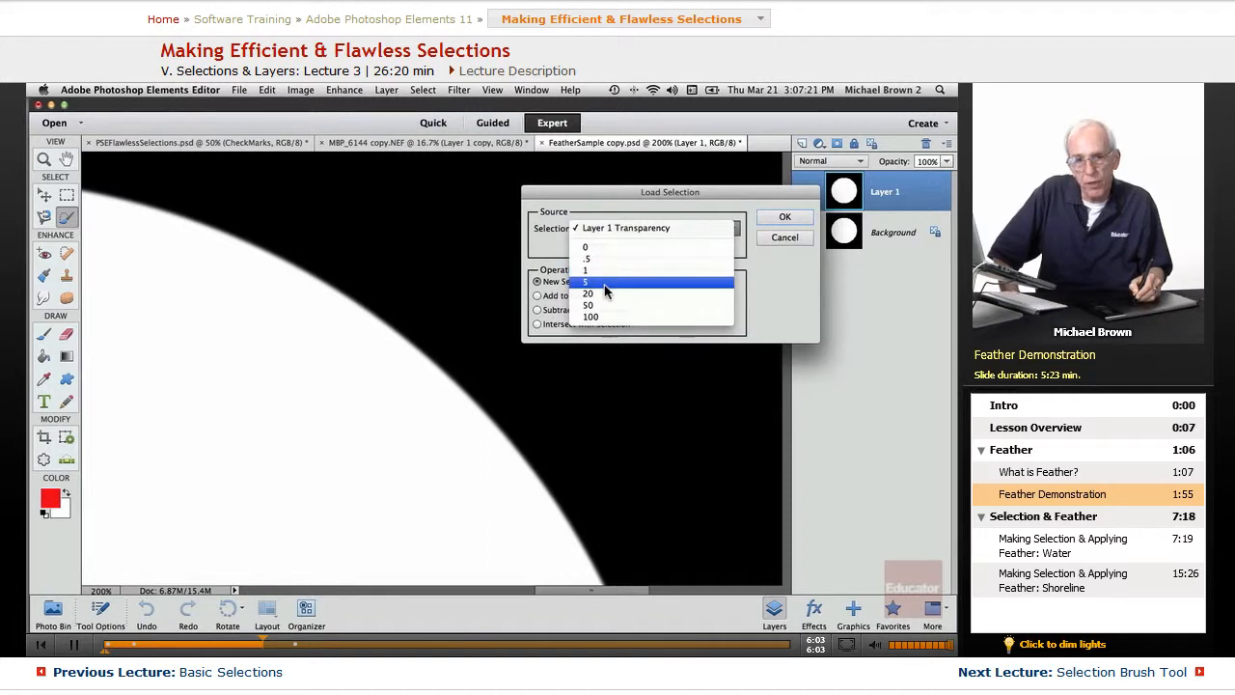
left_click(605, 283)
left_click(783, 217)
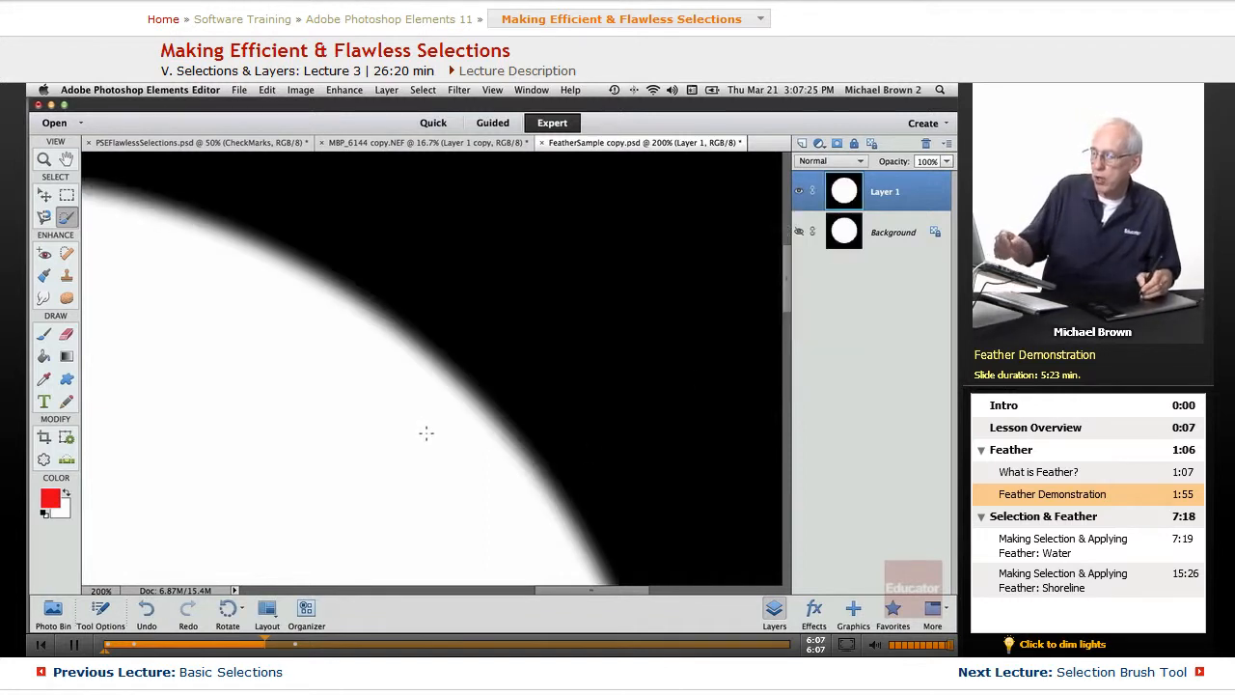
Step: Undo, redo and again undo loading selection 5 to compare its softer edge with the previous mask
key("super+z")
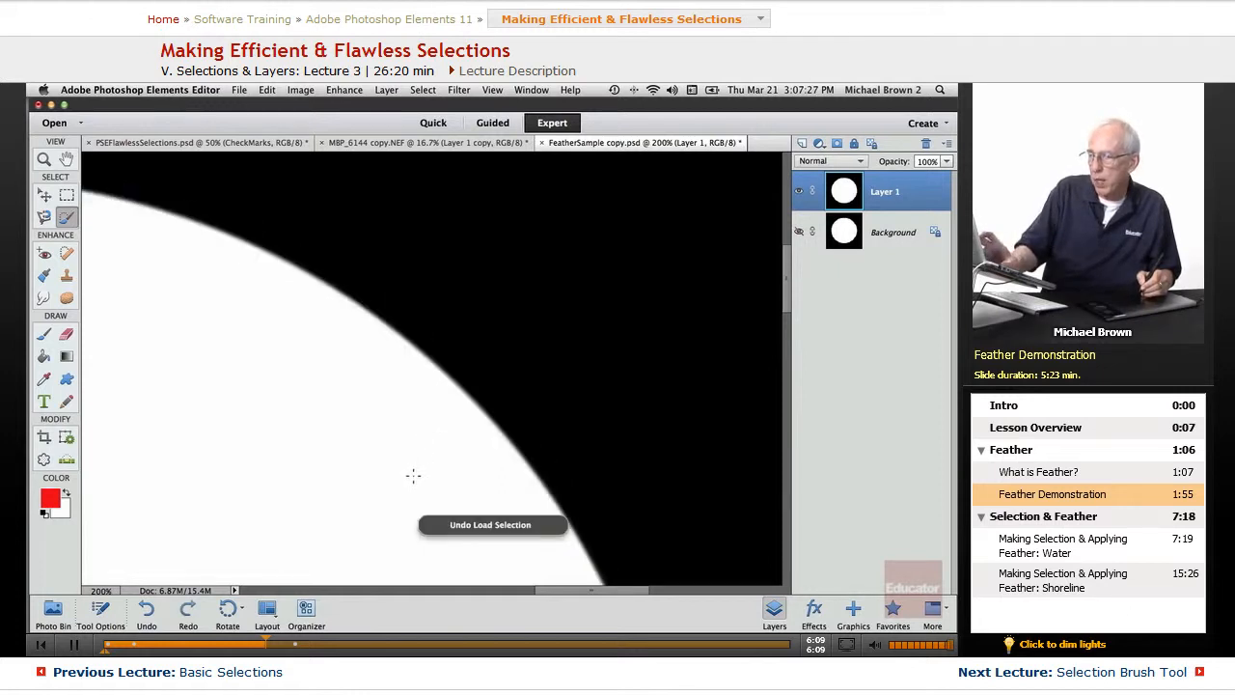
key("super+y")
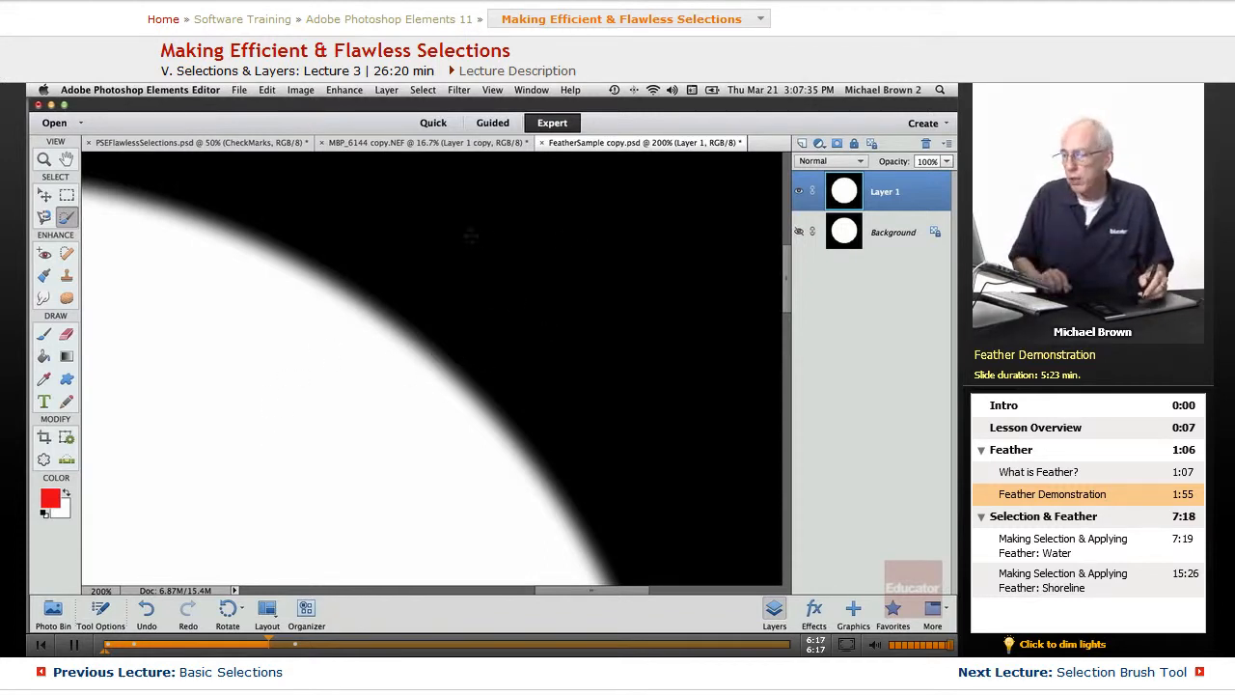
key("super+z")
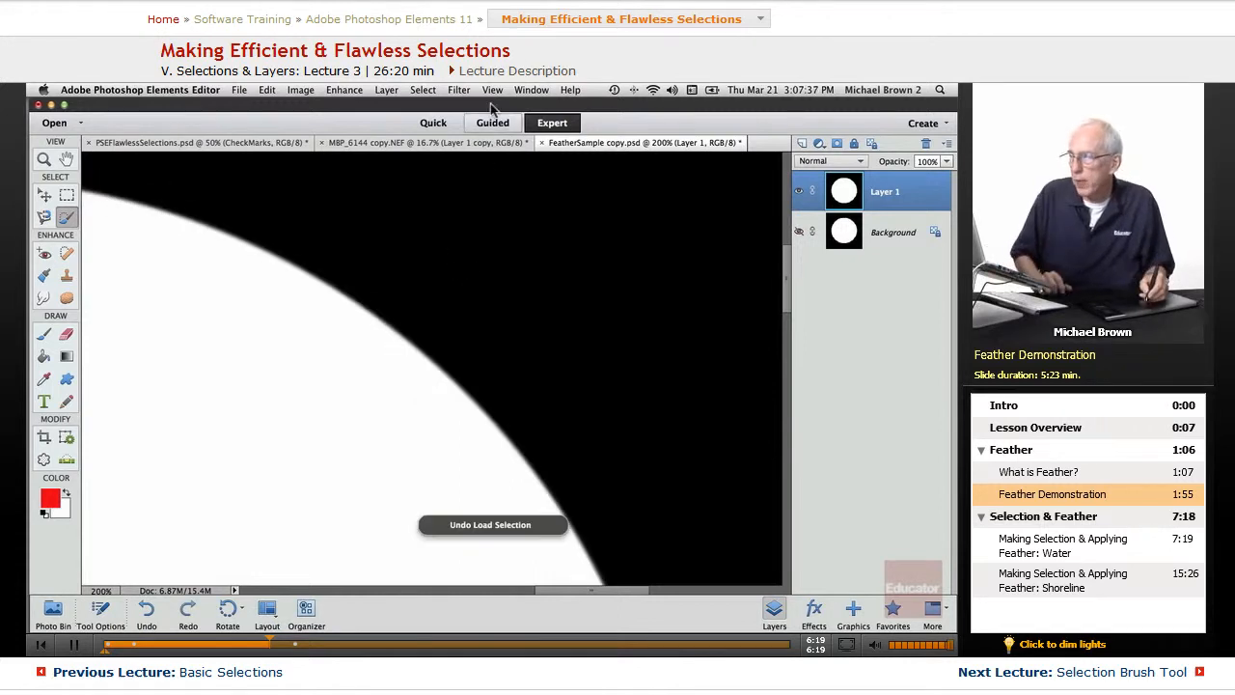
Step: Load the saved selection named 20 as a new selection in place of the current mask
left_click(425, 89)
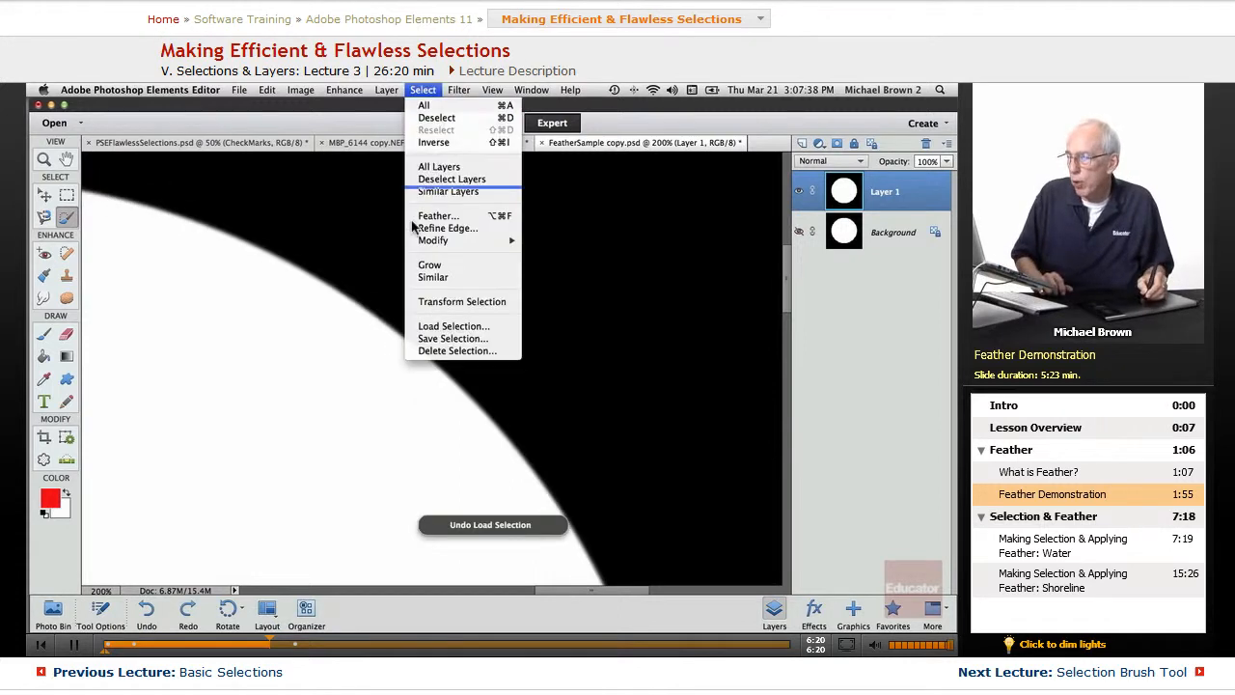
left_click(430, 326)
left_click(606, 228)
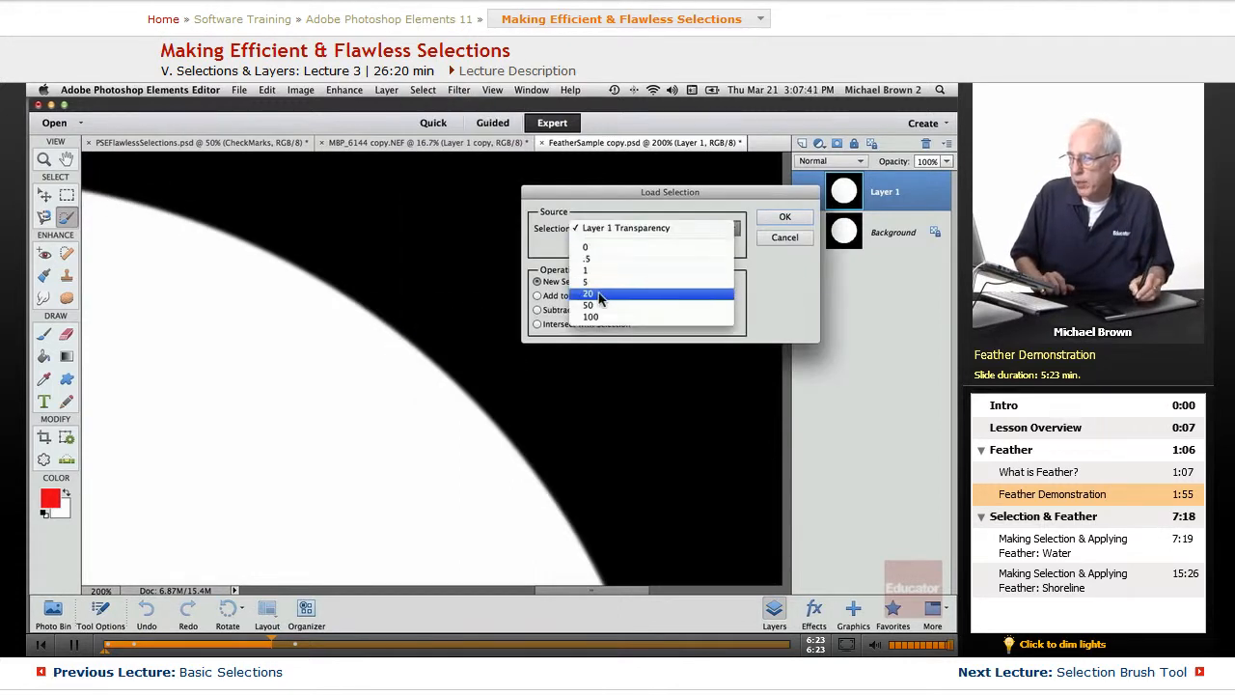
left_click(648, 293)
key("Return")
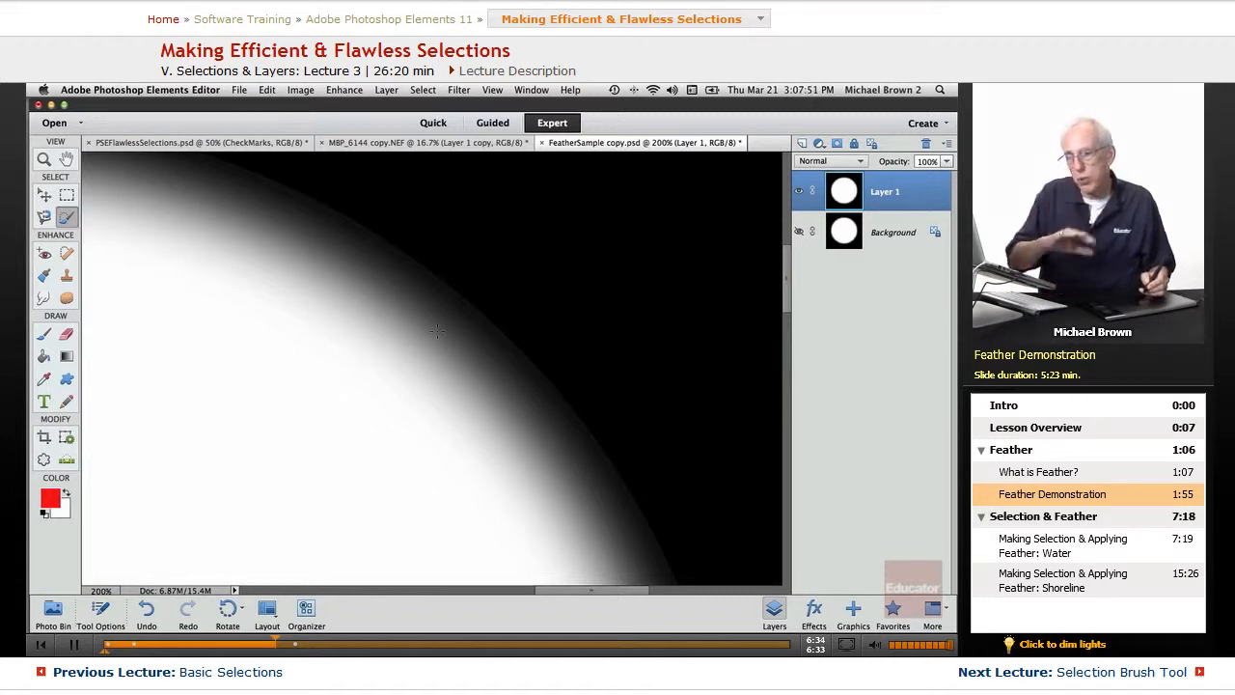
Step: Undo, redo and again undo loading selection 20 to compare its edge with the previous mask at 66.67% magnification
scroll(436, 331, "down", 2)
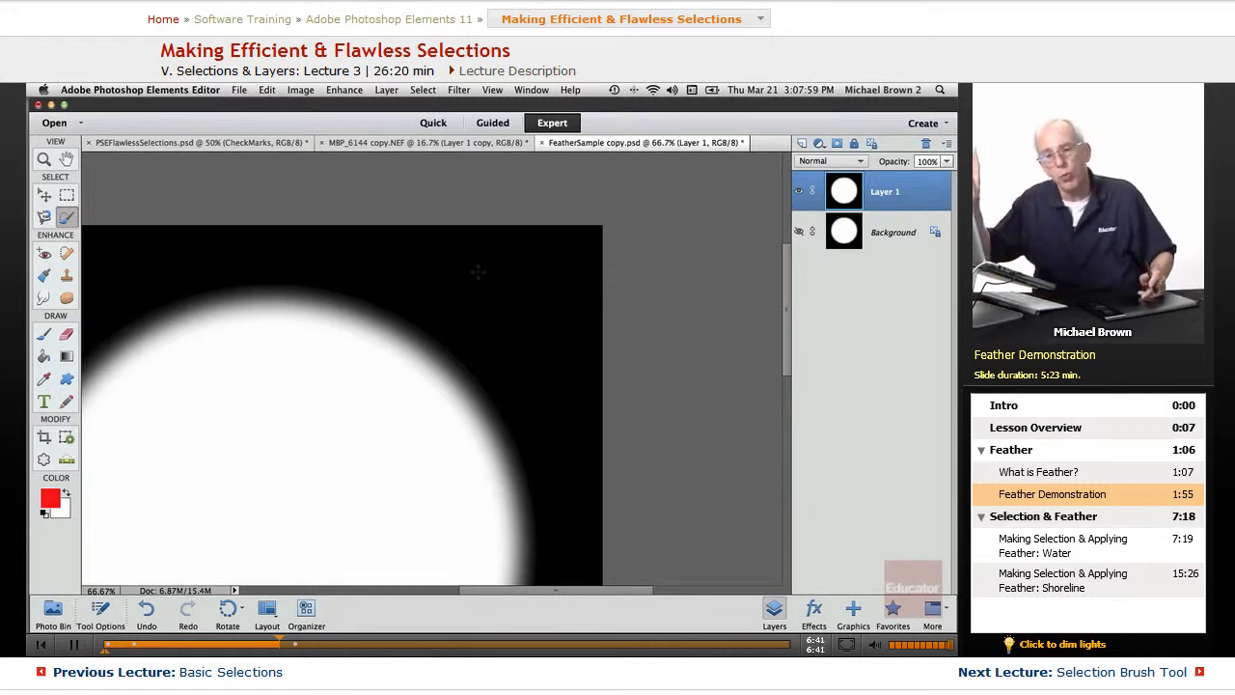
key("super+z")
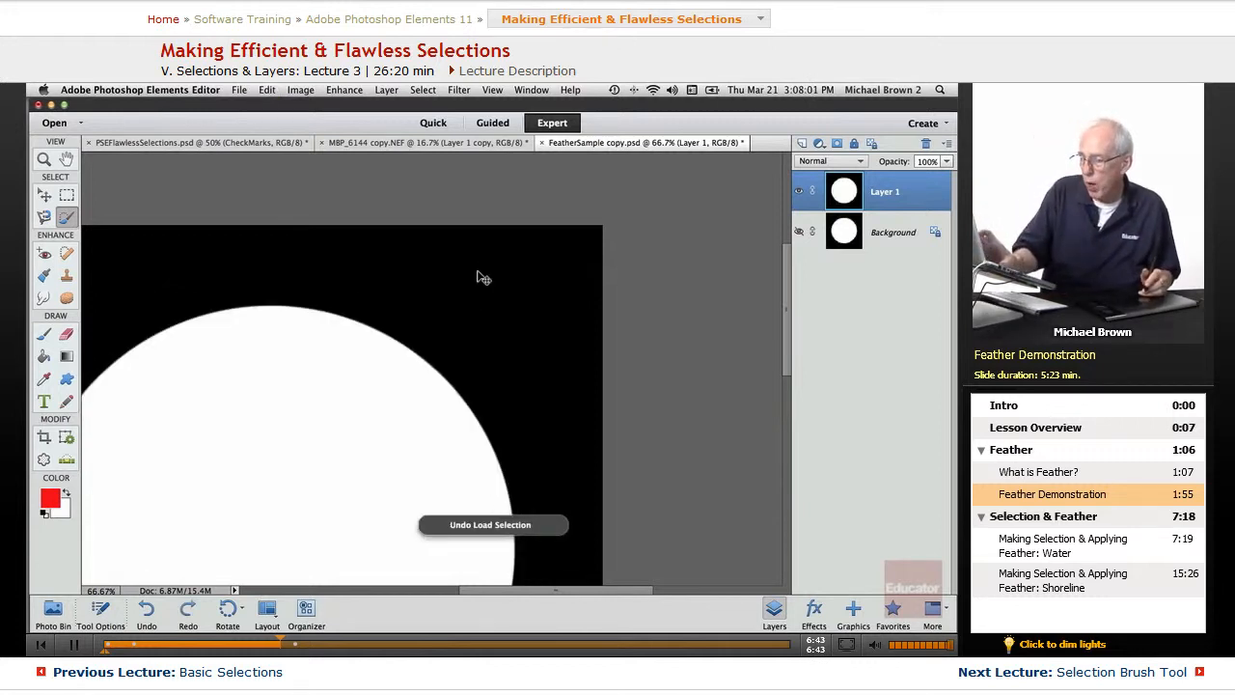
key("super+y")
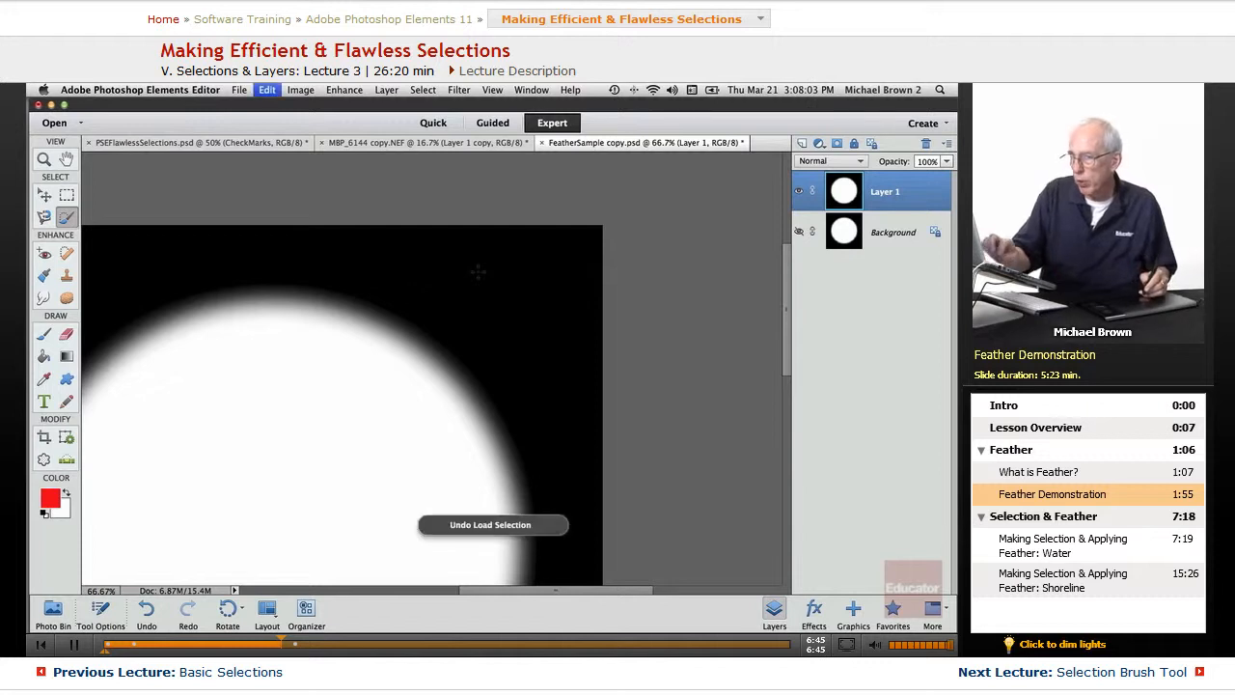
key("super+z")
Step: Load the saved selection named 100 as a new selection in place of the current mask
left_click(423, 90)
left_click(448, 331)
left_click(607, 228)
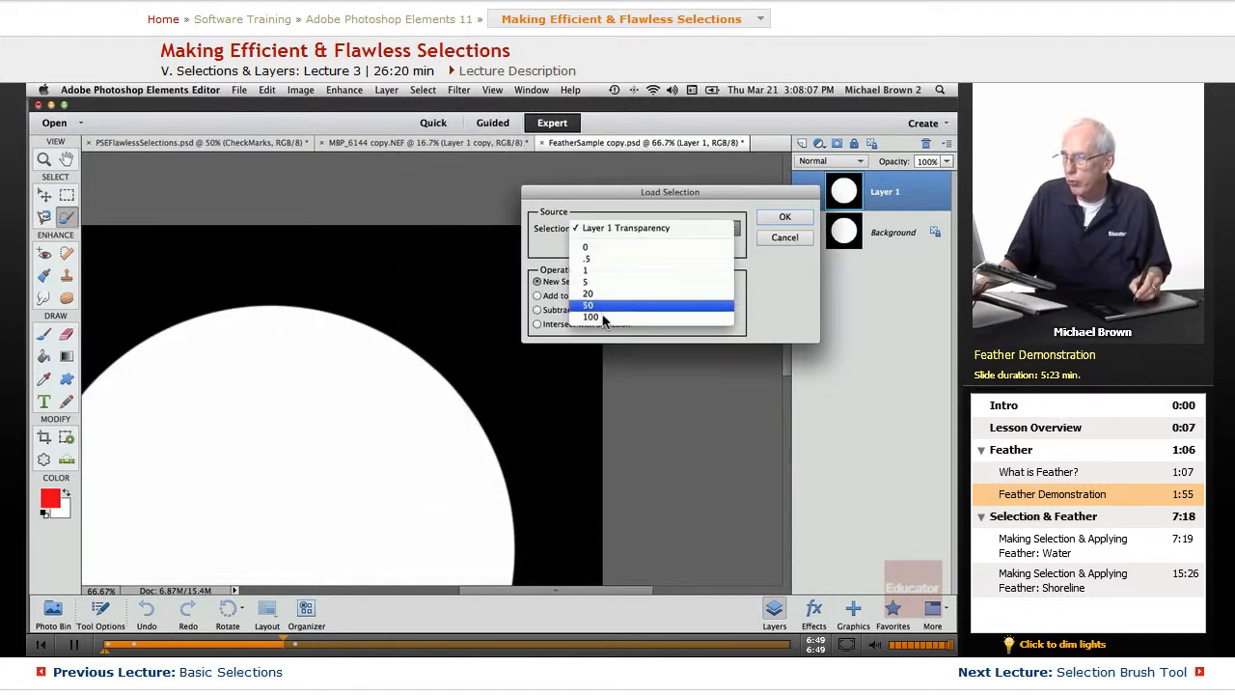
left_click(606, 320)
left_click(784, 216)
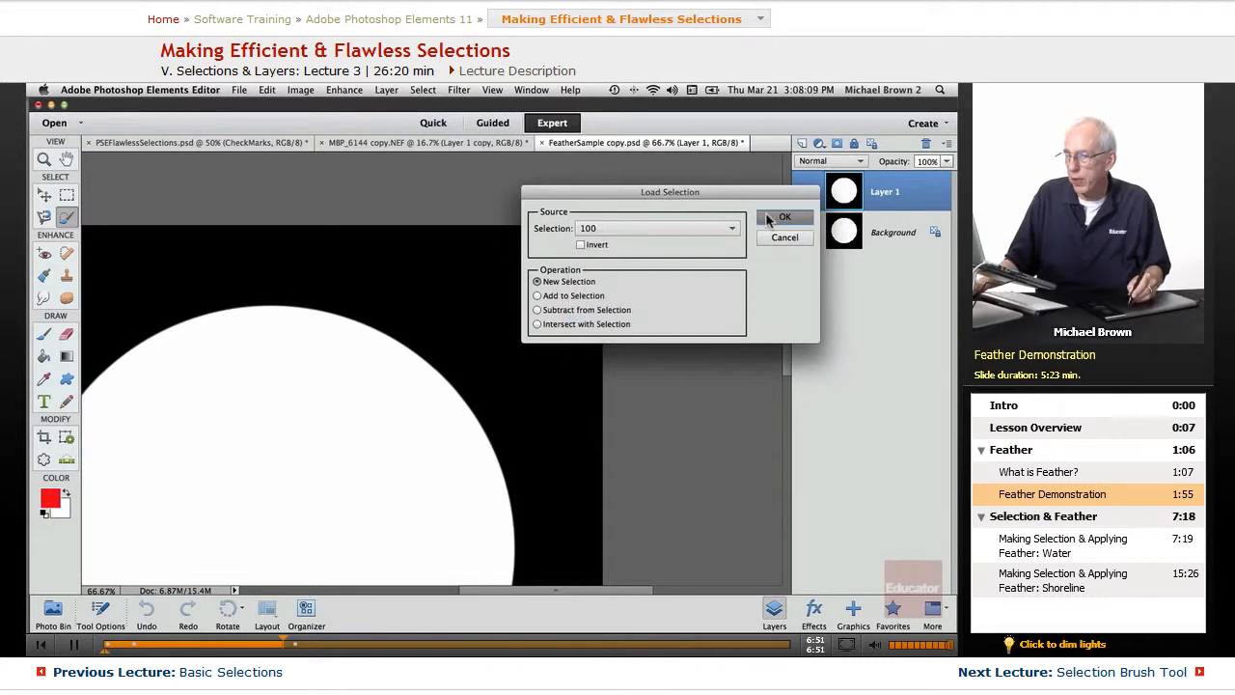